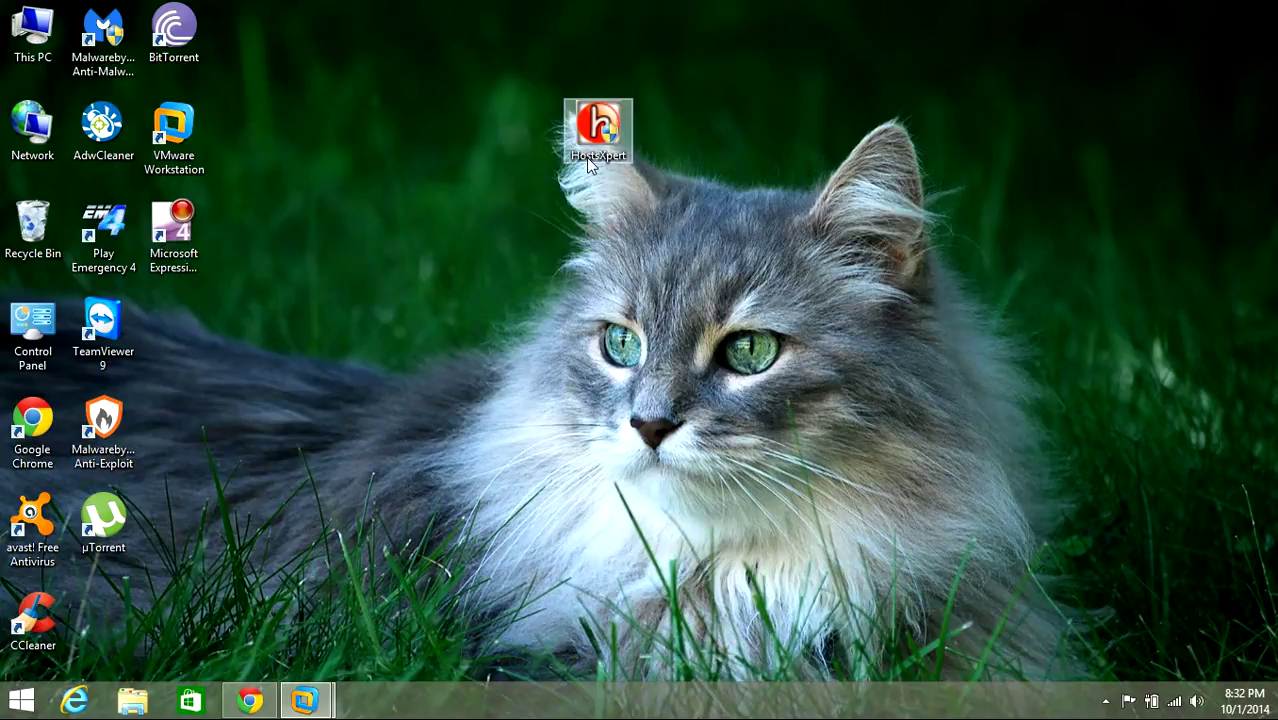
Drag the HostsXpert desktop icon lower, then return it to its original spot.
drag(587, 157, 517, 257)
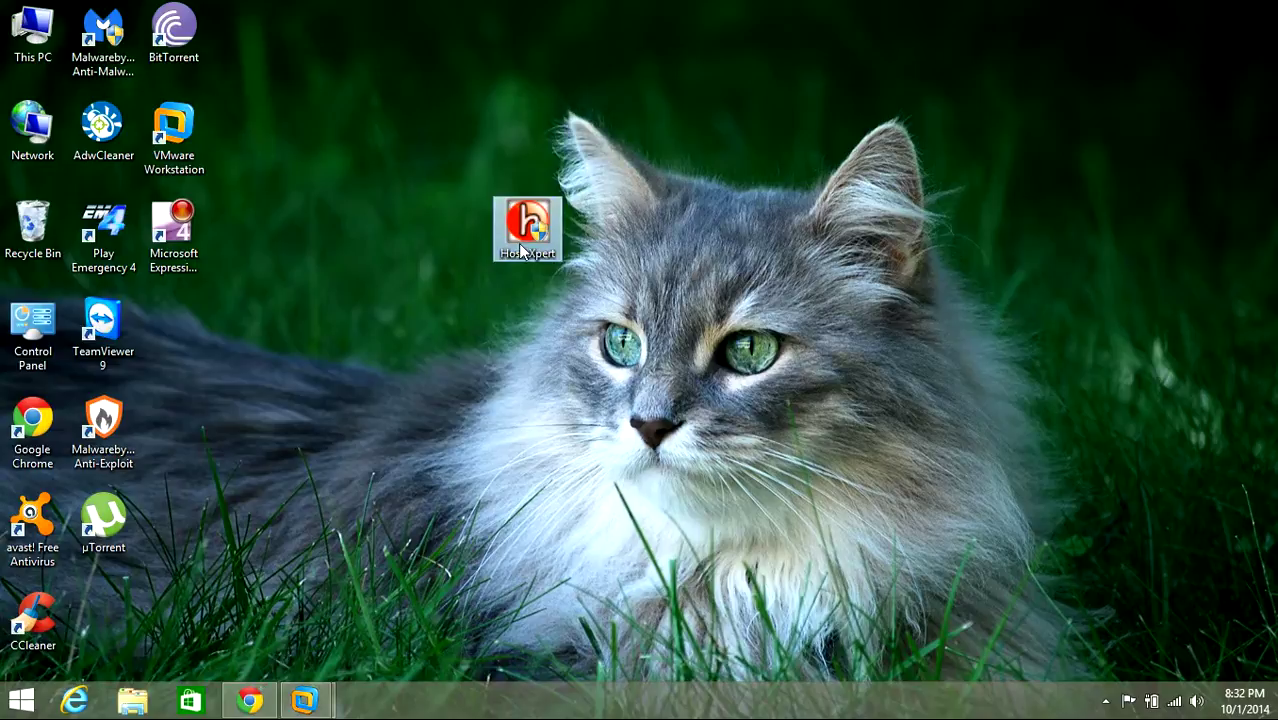
drag(518, 243, 591, 171)
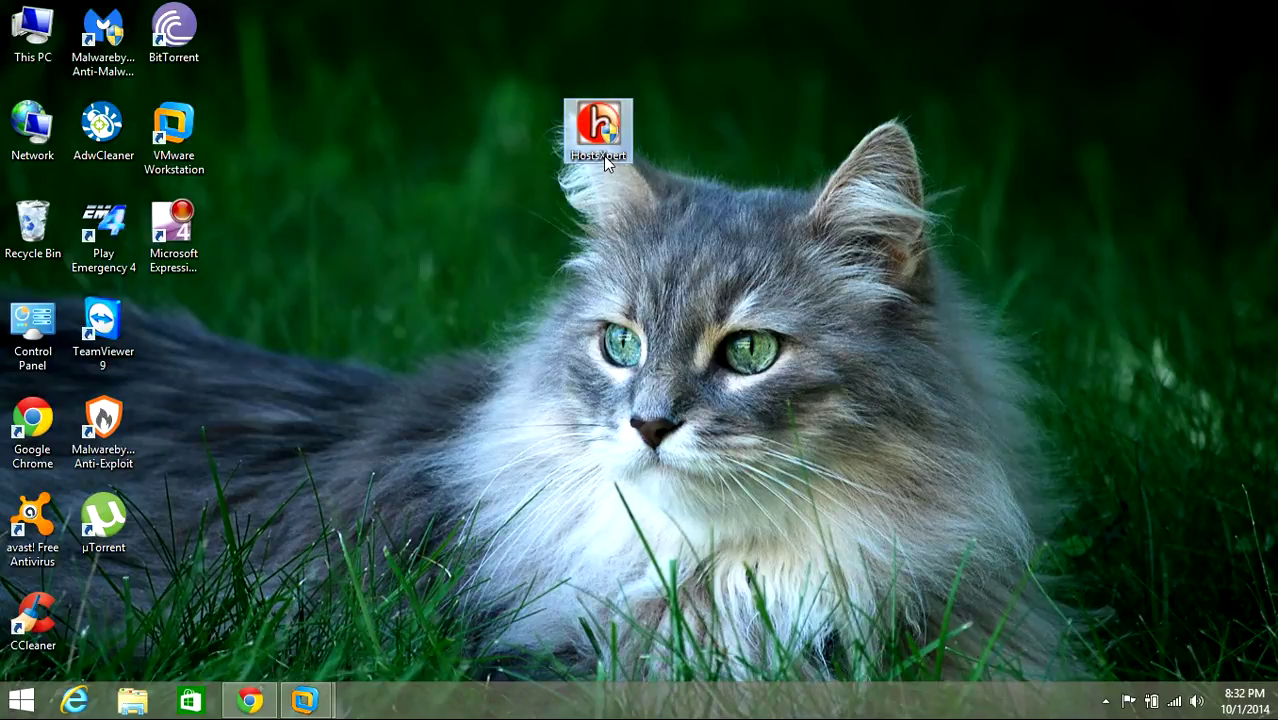
mouse_move(604, 158)
Download HostsXpert 4.4 from MajorGeeks, then minimize Chrome and move the icon onto the cat's head.
click(250, 702)
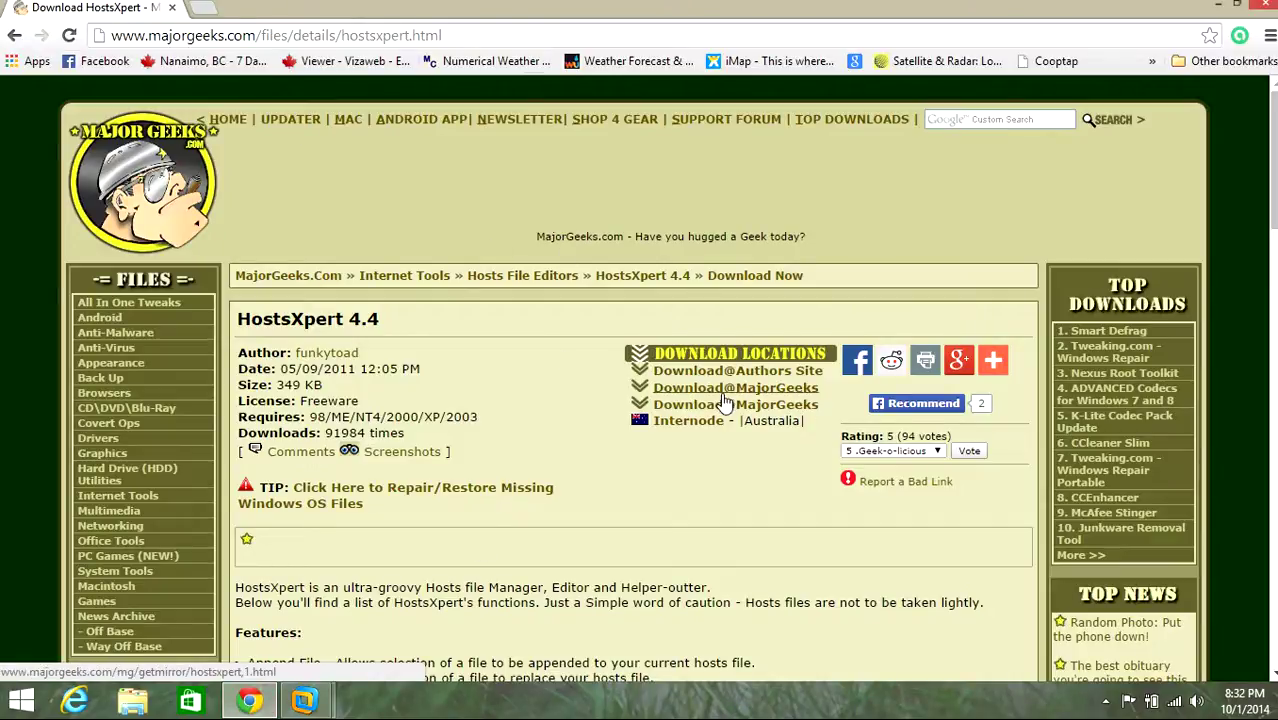
click(692, 398)
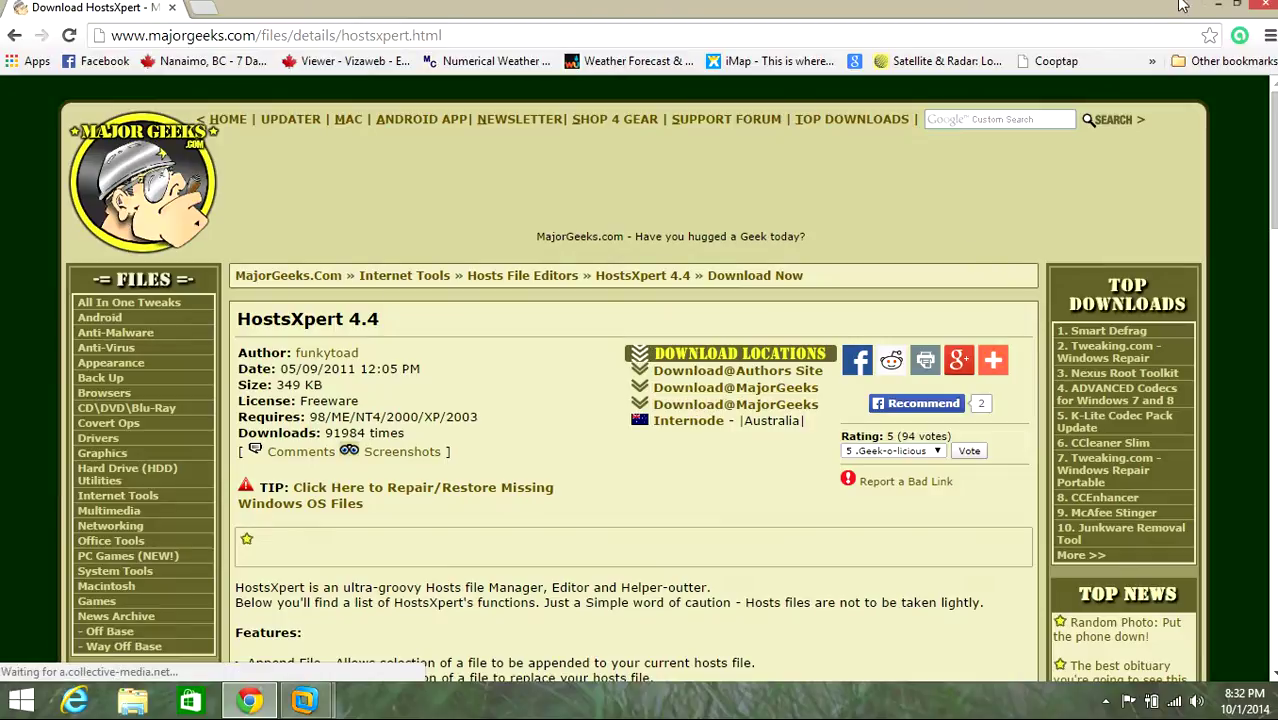
click(1212, 8)
mouse_move(688, 37)
mouse_down()
mouse_move(545, 160)
mouse_move(604, 160)
mouse_up()
mouse_move(610, 132)
mouse_down()
mouse_move(575, 140)
mouse_move(598, 198)
mouse_up()
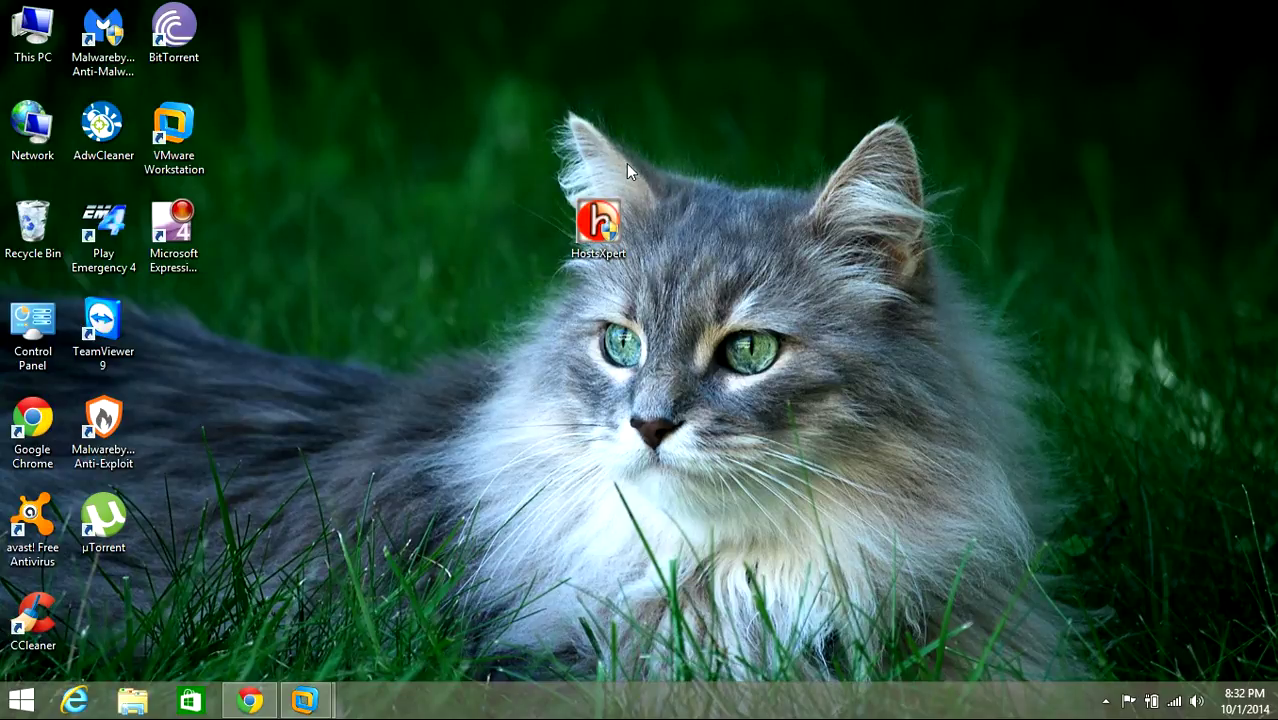
Return the HostsXpert icon above the cat and view its info: version 4.4.0.0, 352 KB.
drag(600, 222, 602, 128)
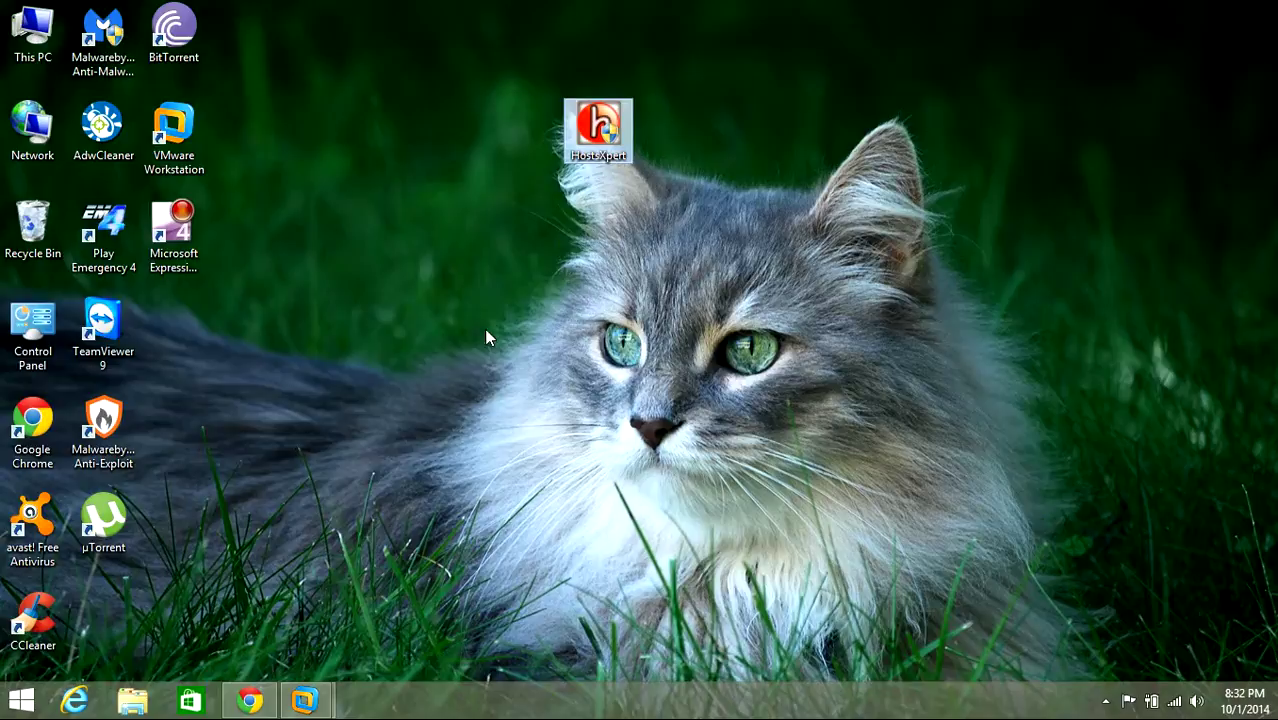
click(463, 376)
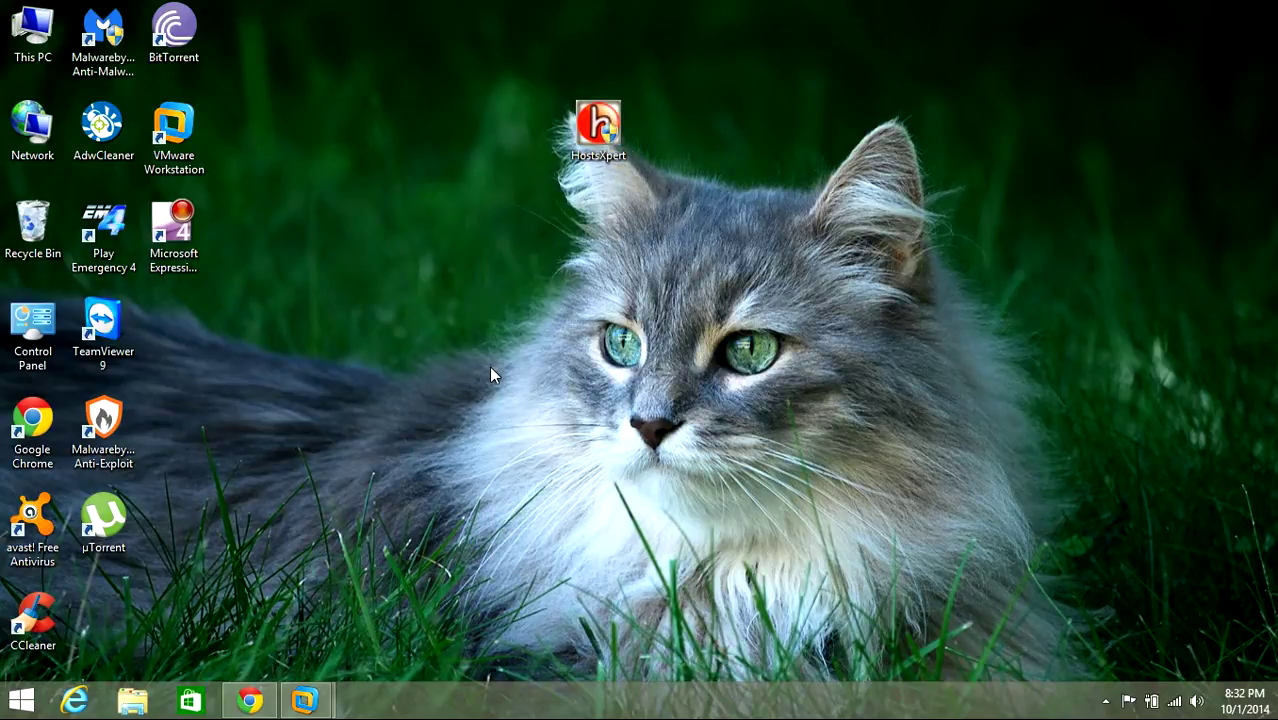
mouse_move(610, 153)
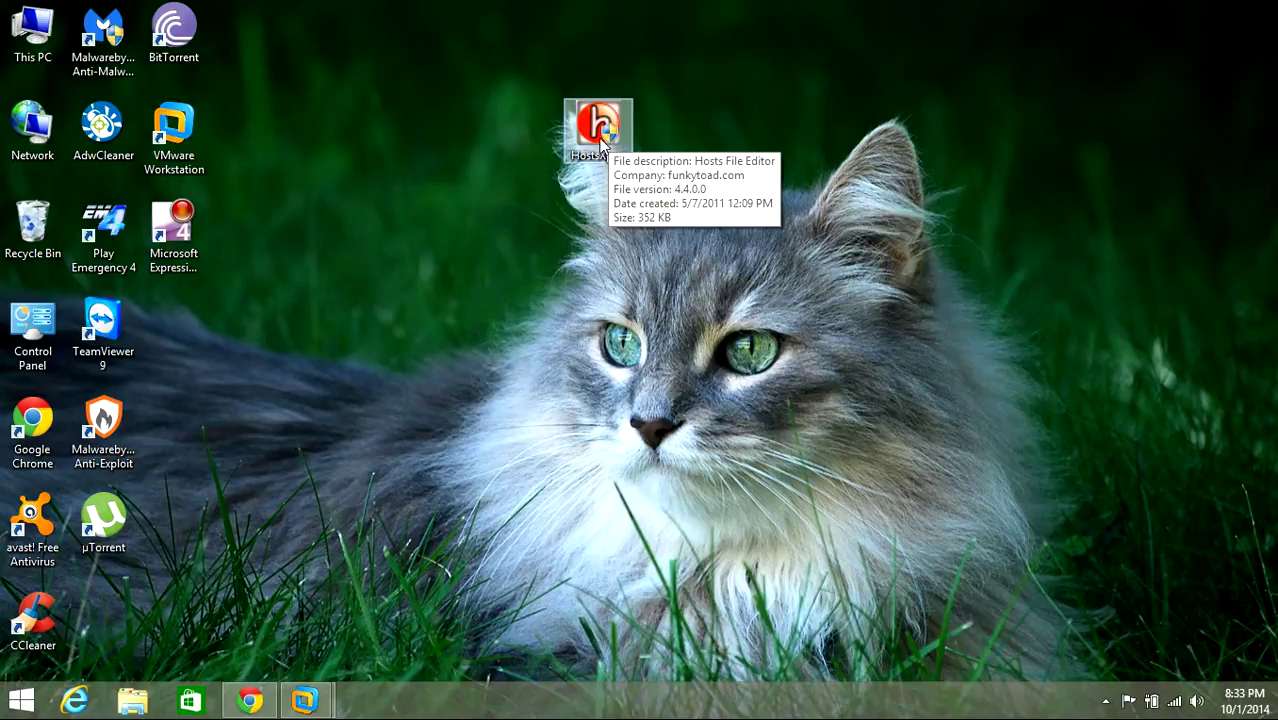
Browse from This PC to C:\Windows\System32\drivers\etc to reach the HOSTS file.
double_click(47, 55)
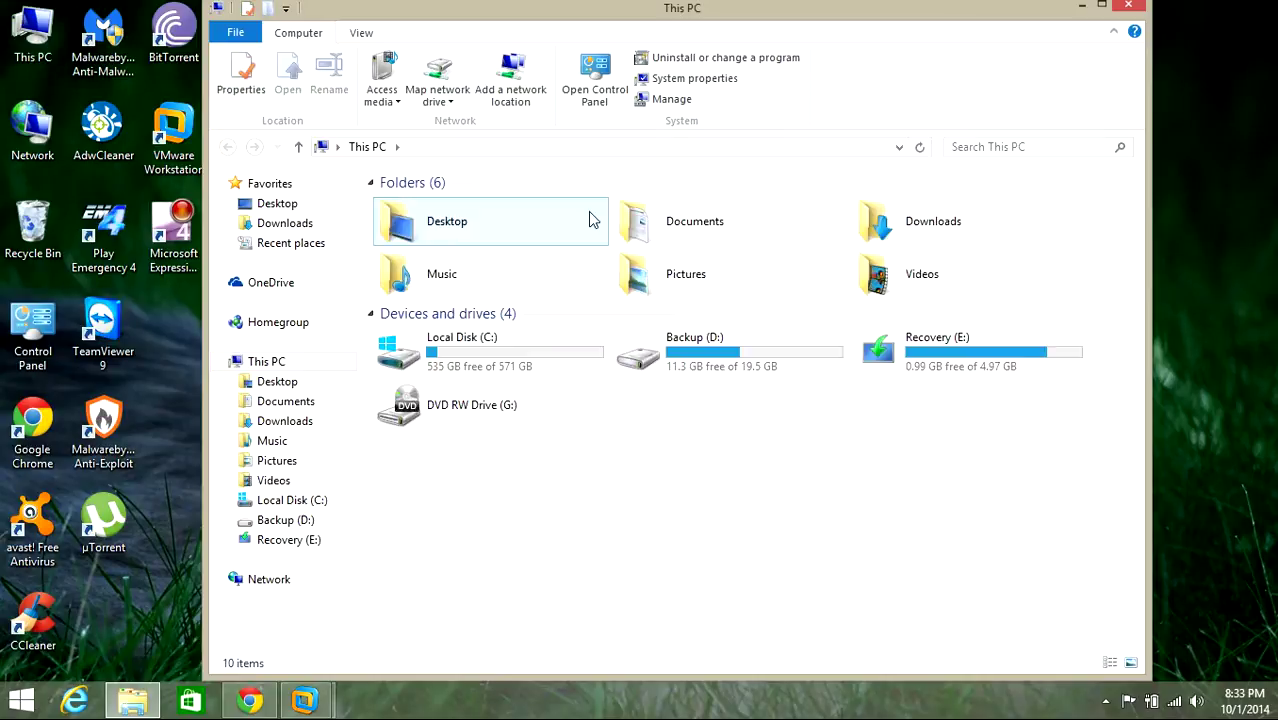
double_click(432, 357)
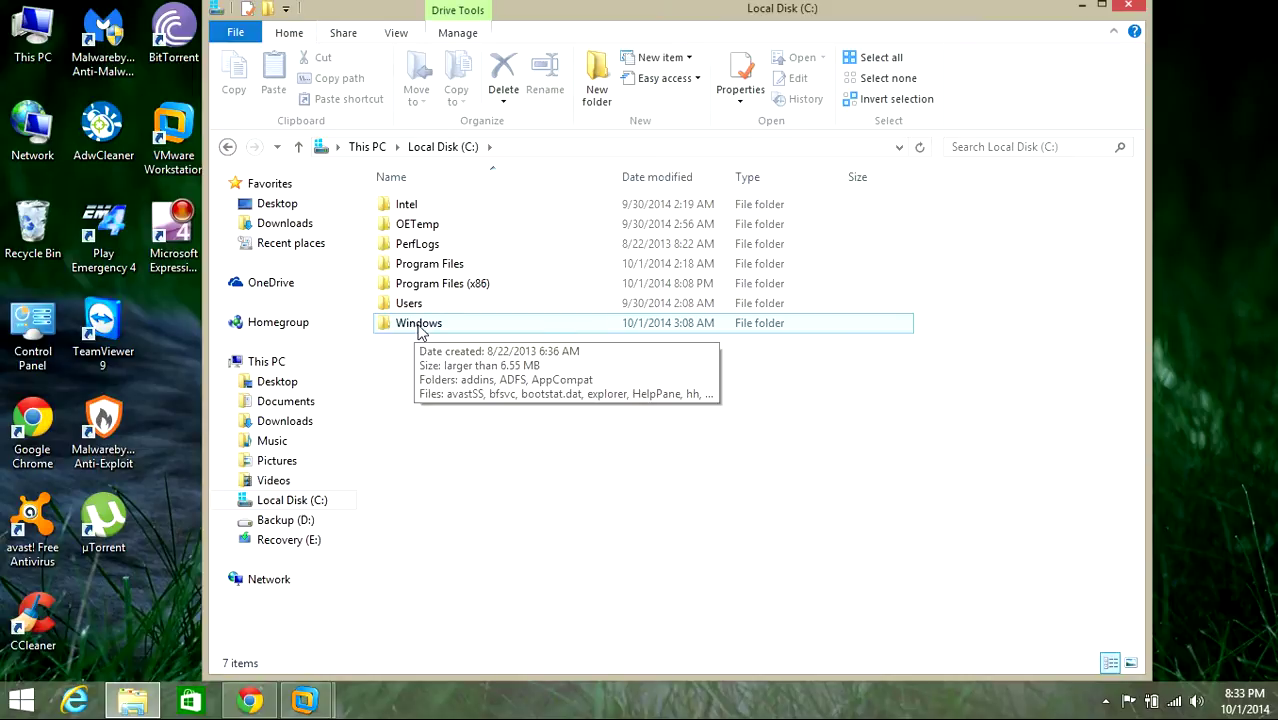
click(421, 333)
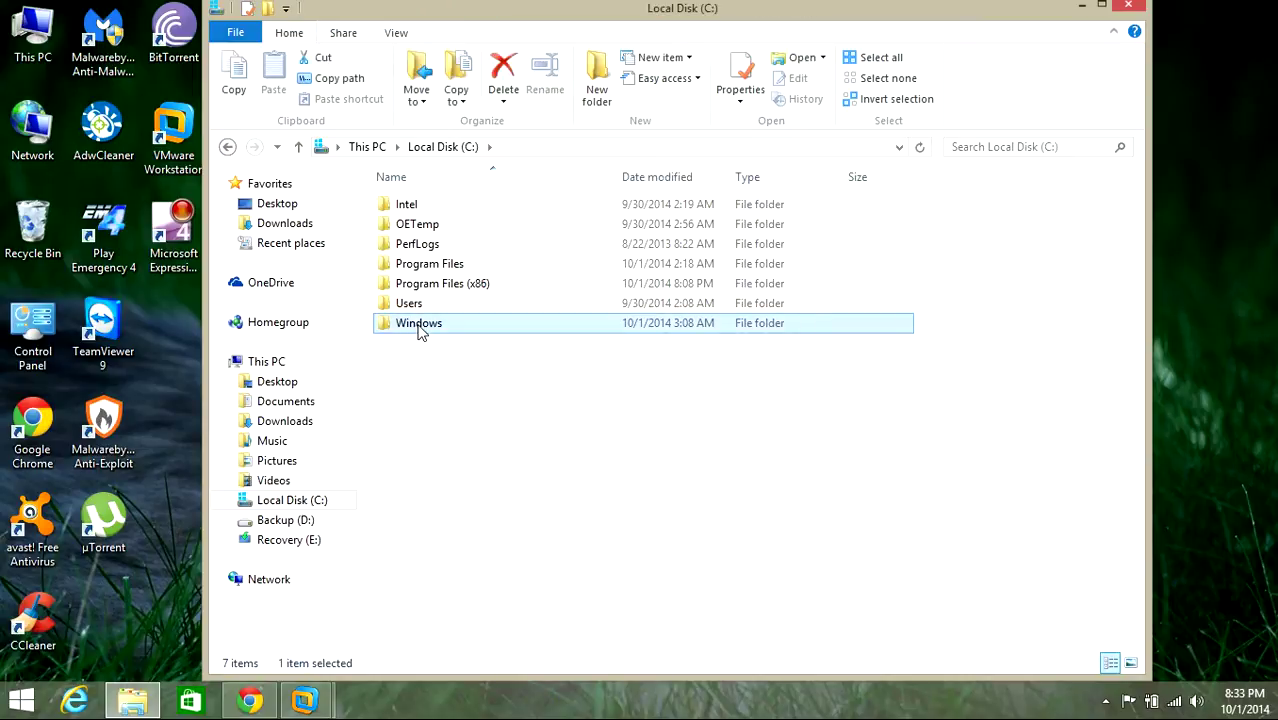
double_click(421, 333)
scroll(425, 333, down, 4)
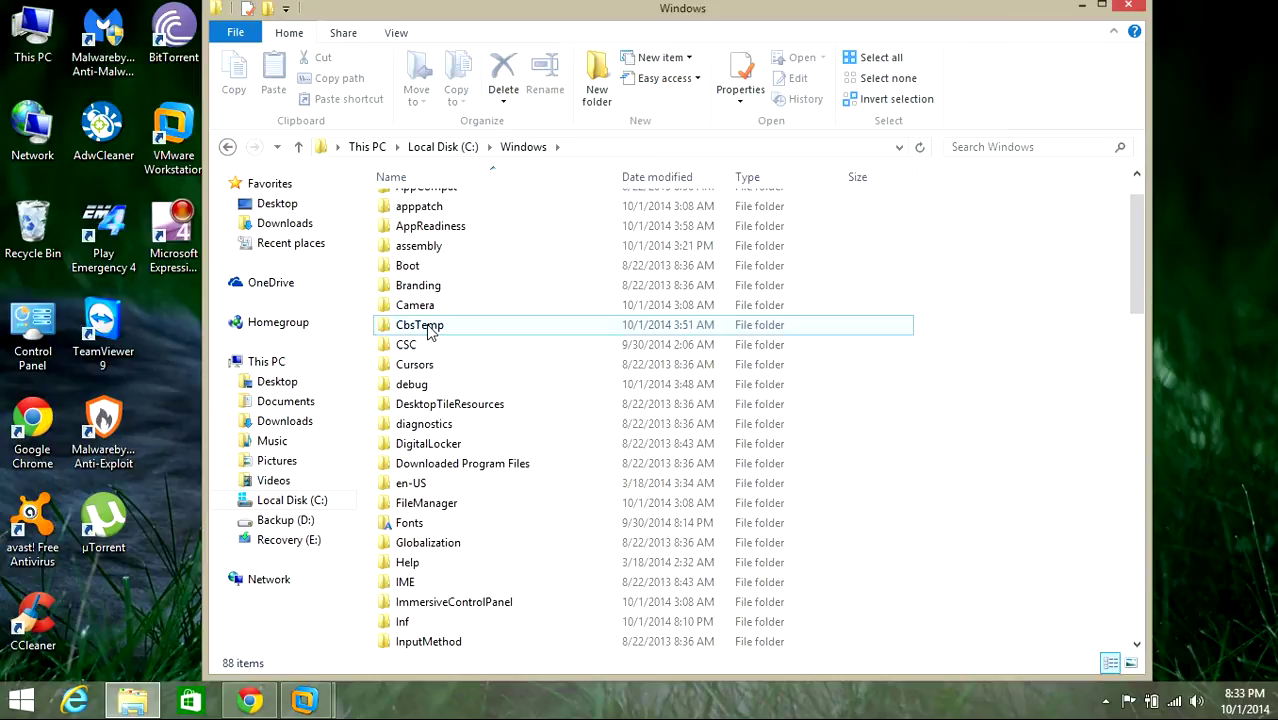
scroll(430, 333, down, 6)
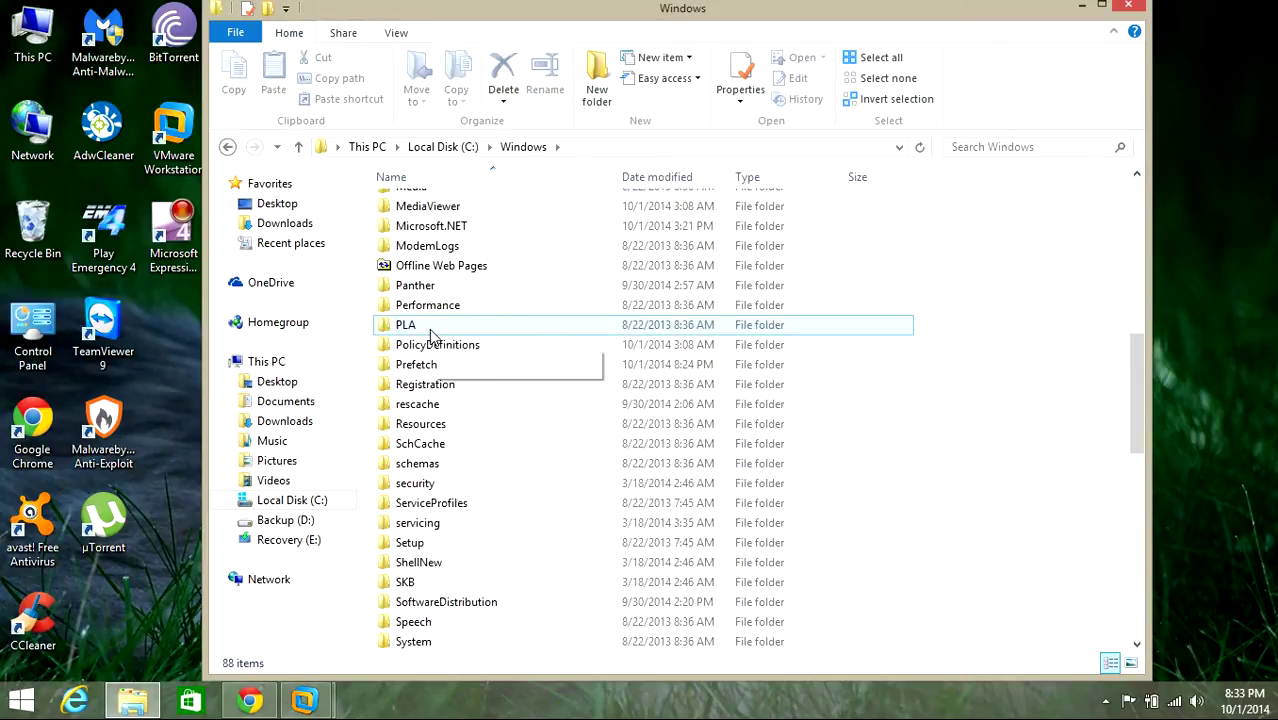
scroll(490, 377, down, 2)
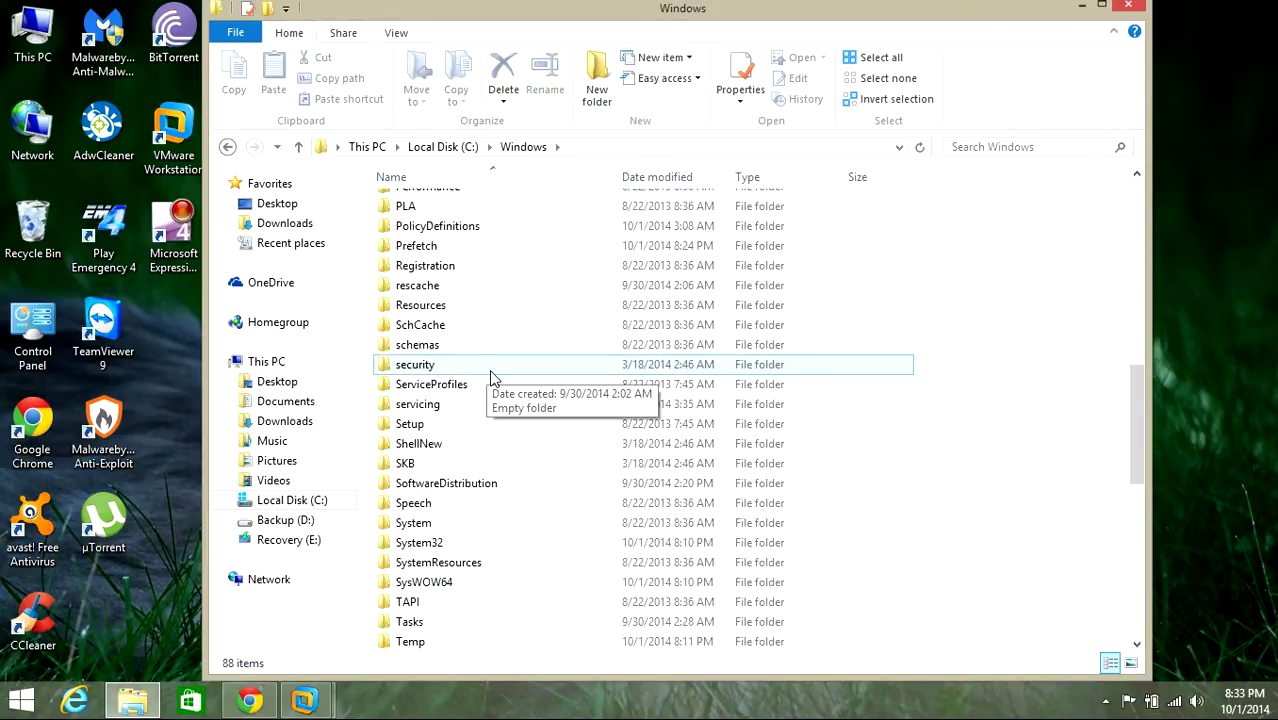
double_click(421, 545)
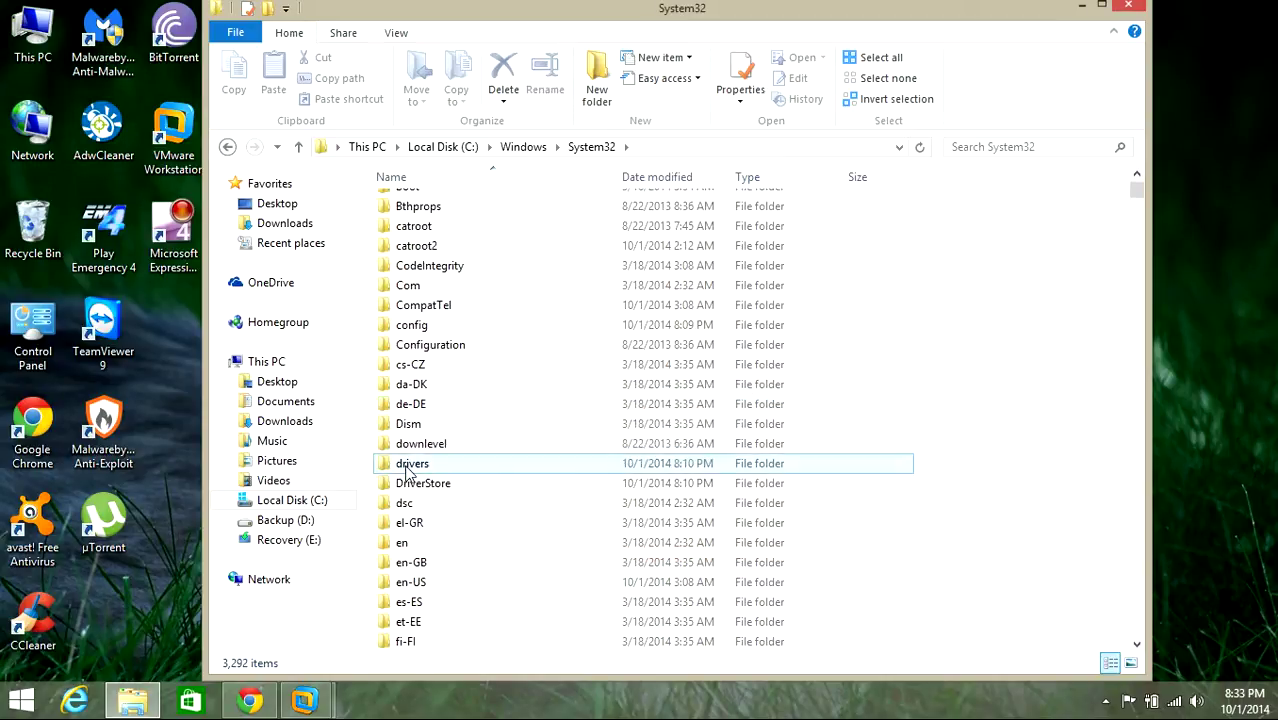
double_click(438, 465)
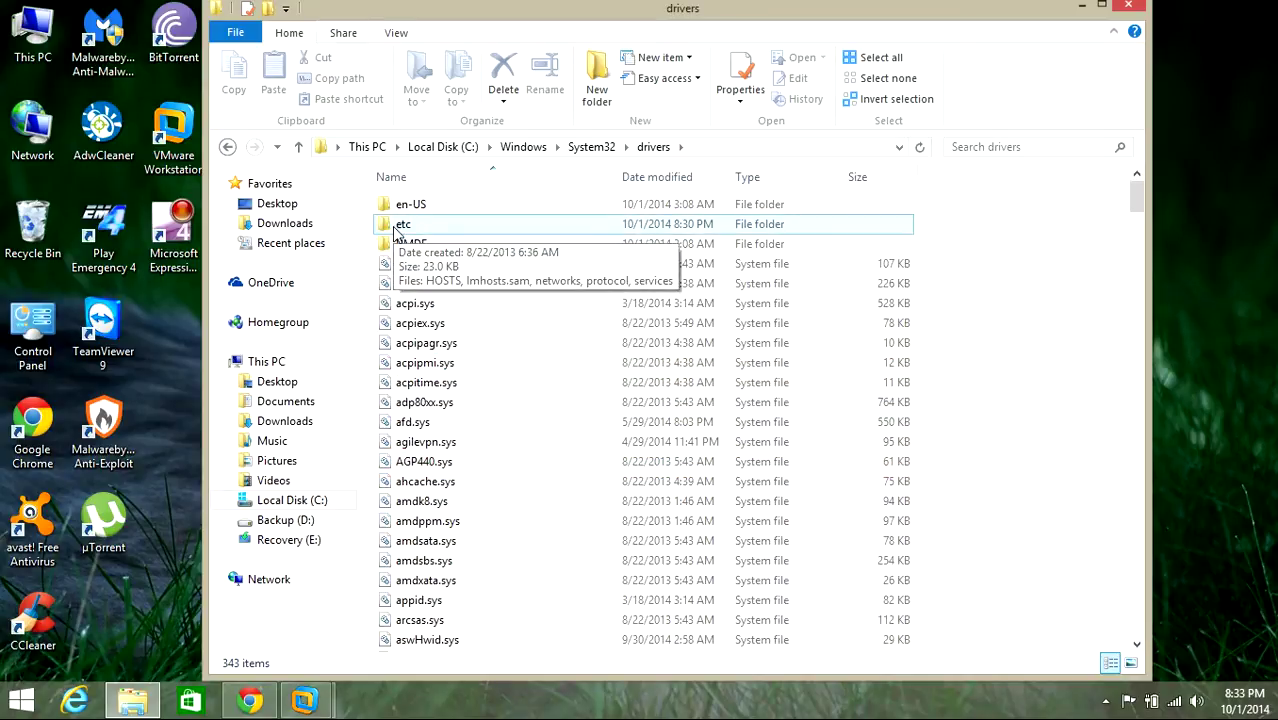
double_click(400, 225)
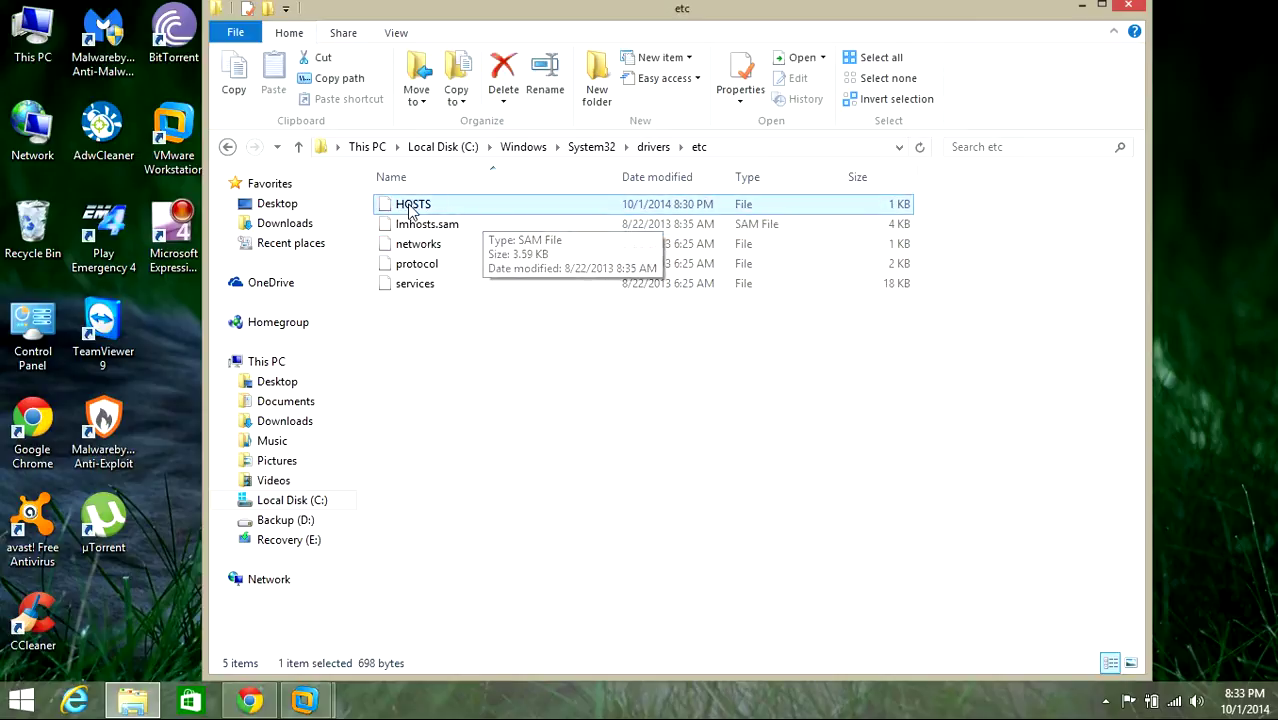
Give ALL APPLICATION PACKAGES Full control in the HOSTS file's security permissions.
click(406, 210)
right_click(407, 210)
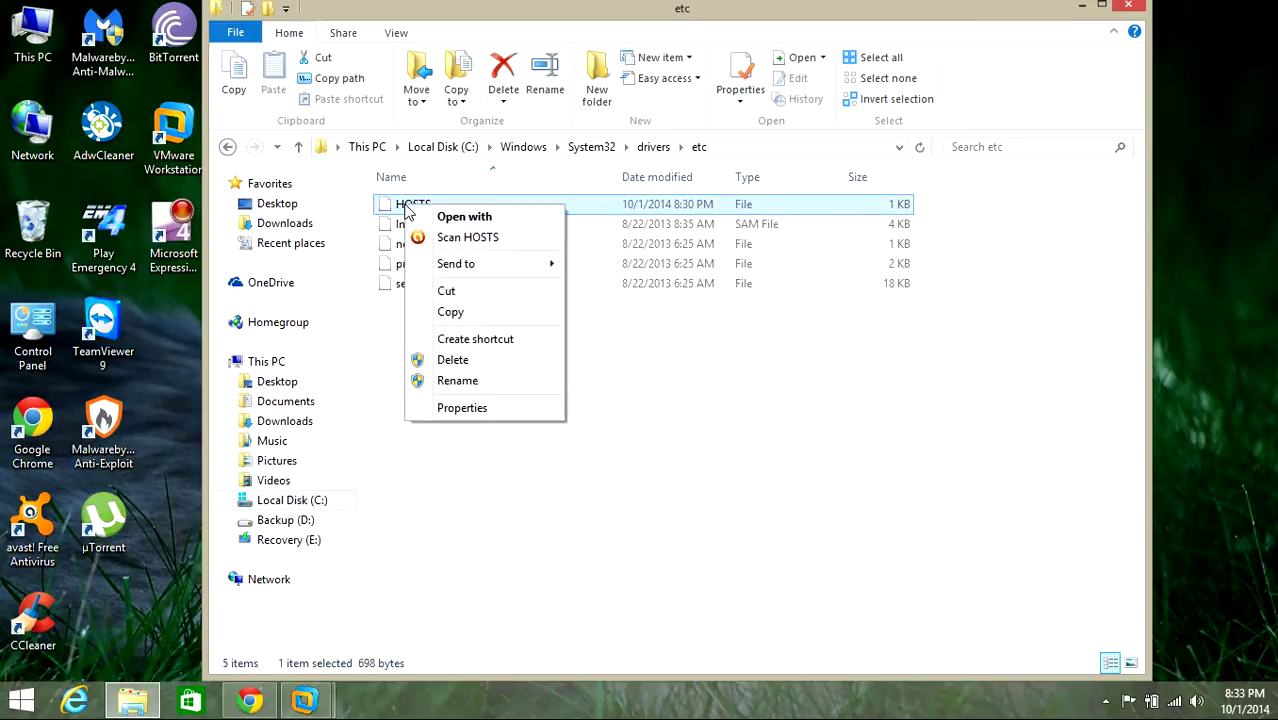
click(466, 409)
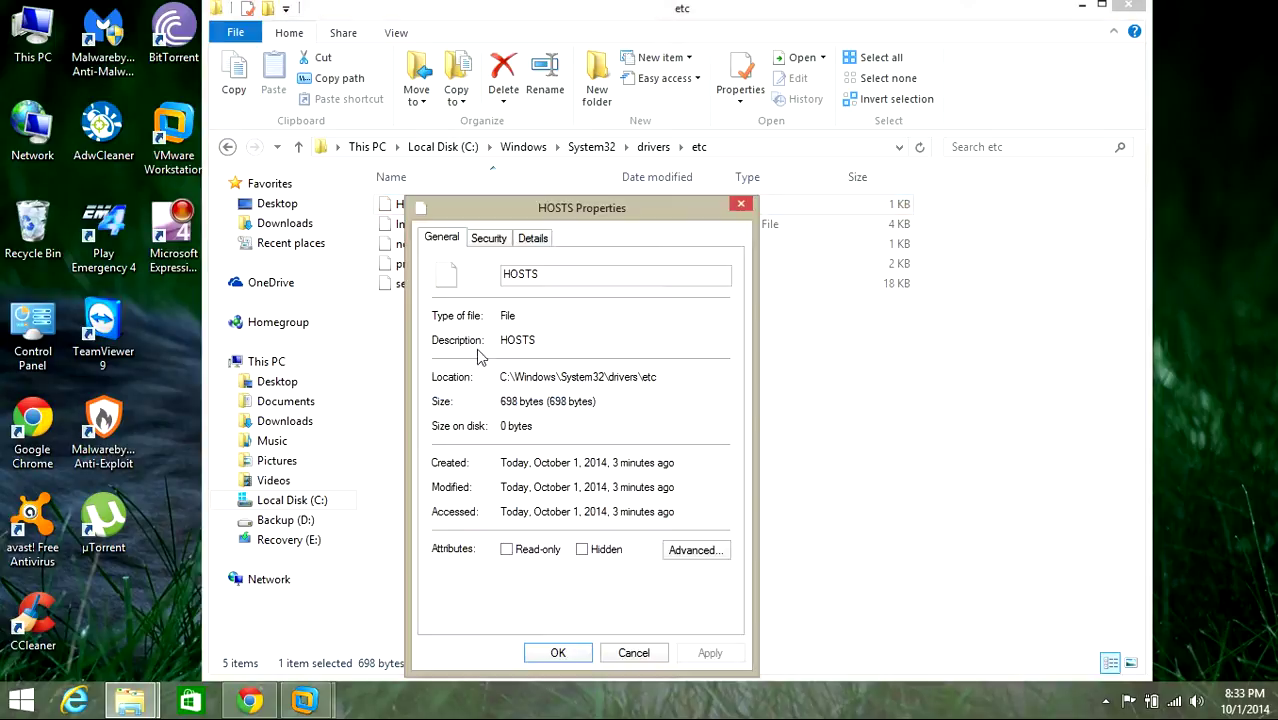
click(485, 249)
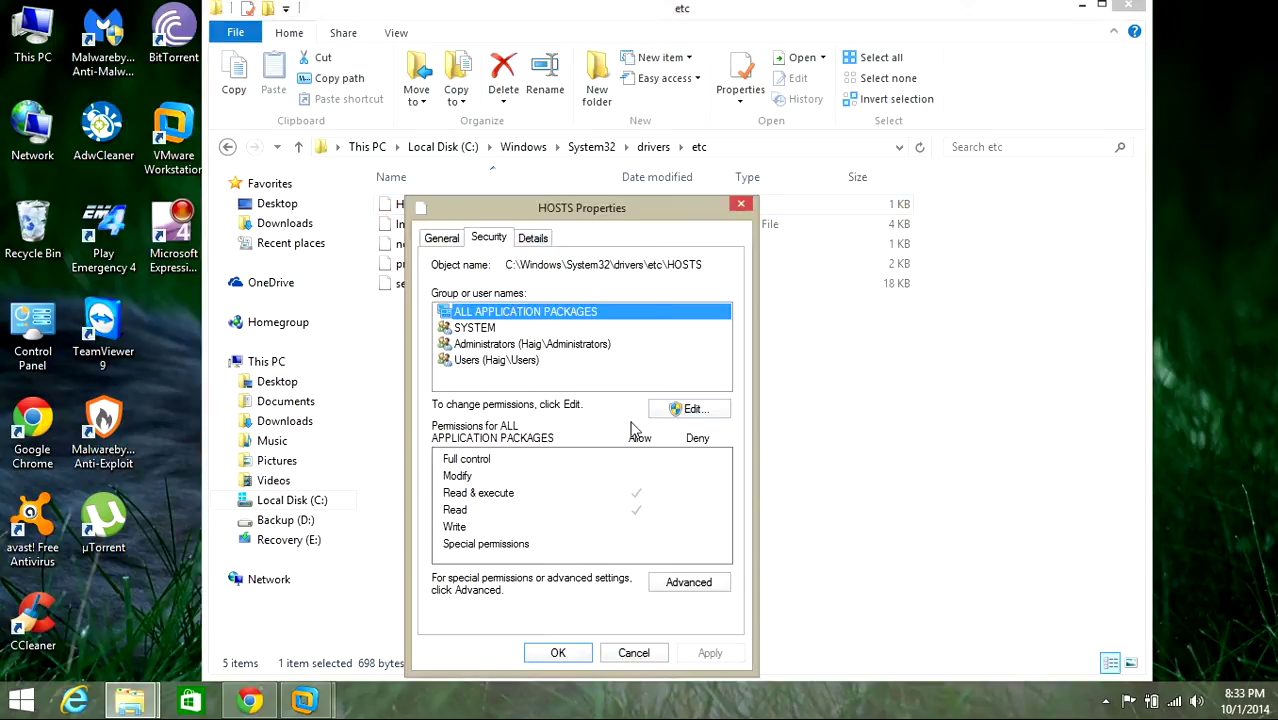
click(672, 418)
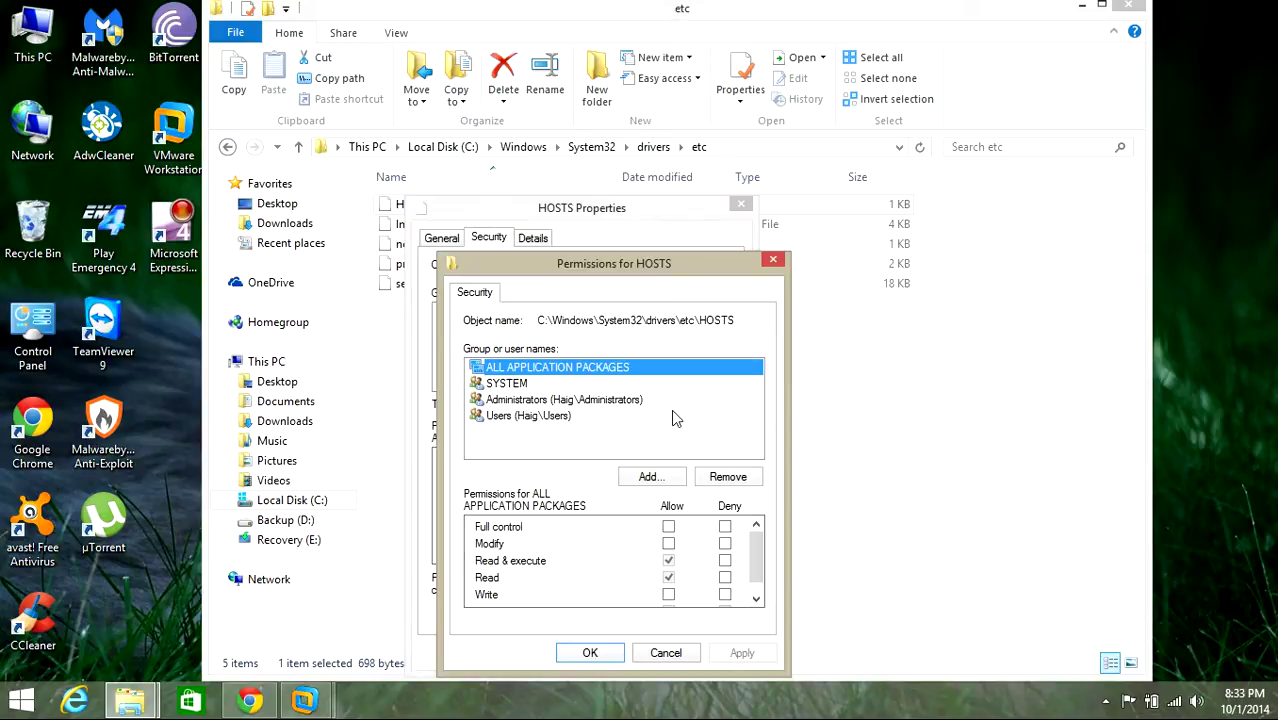
click(668, 527)
click(767, 659)
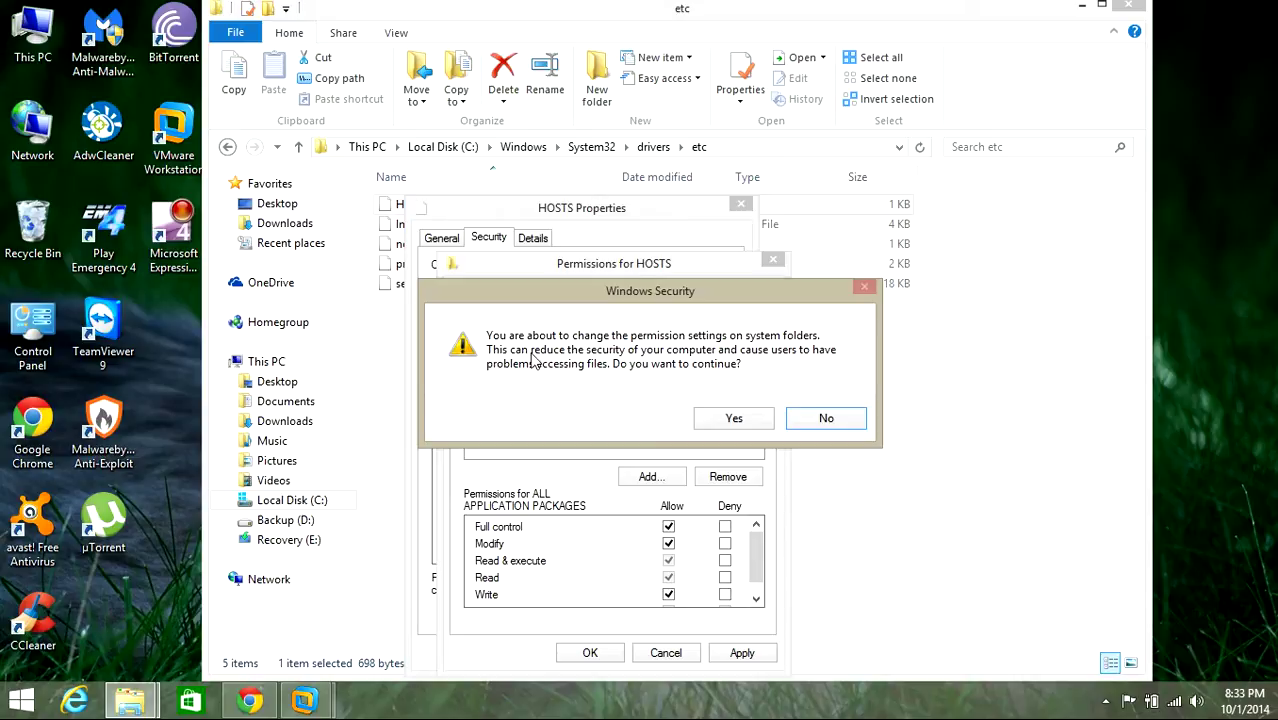
click(736, 421)
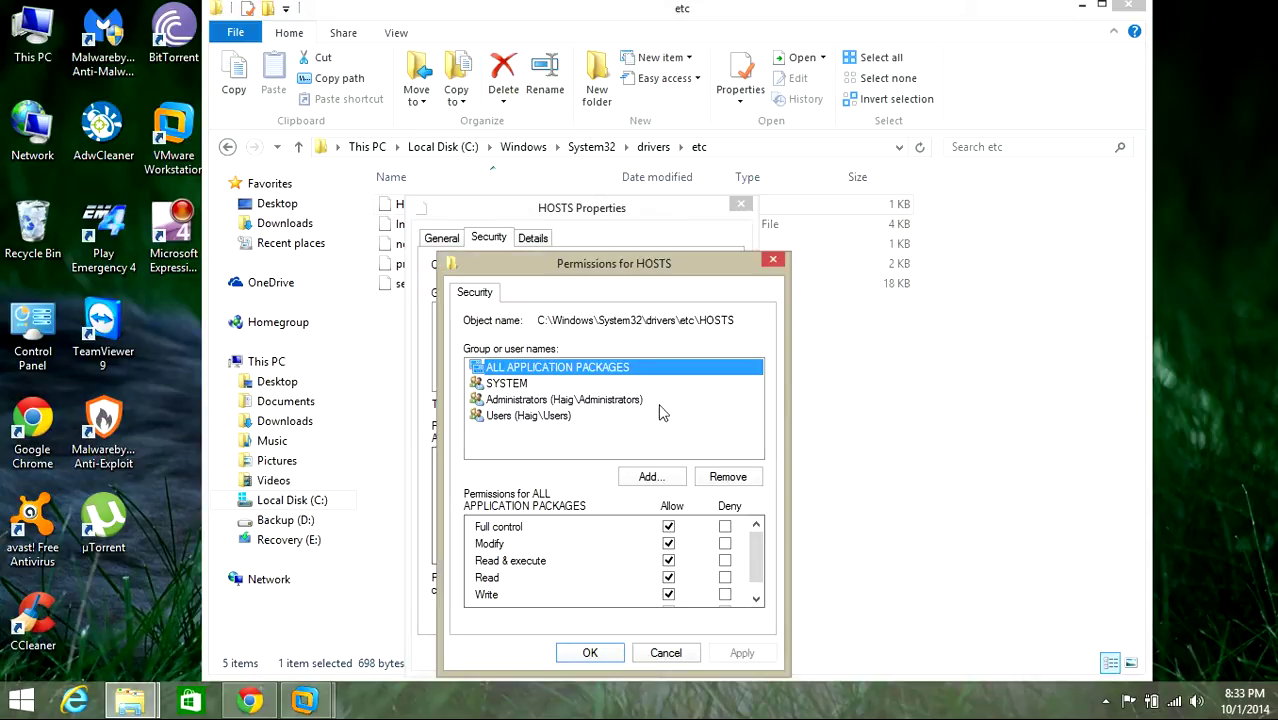
click(588, 651)
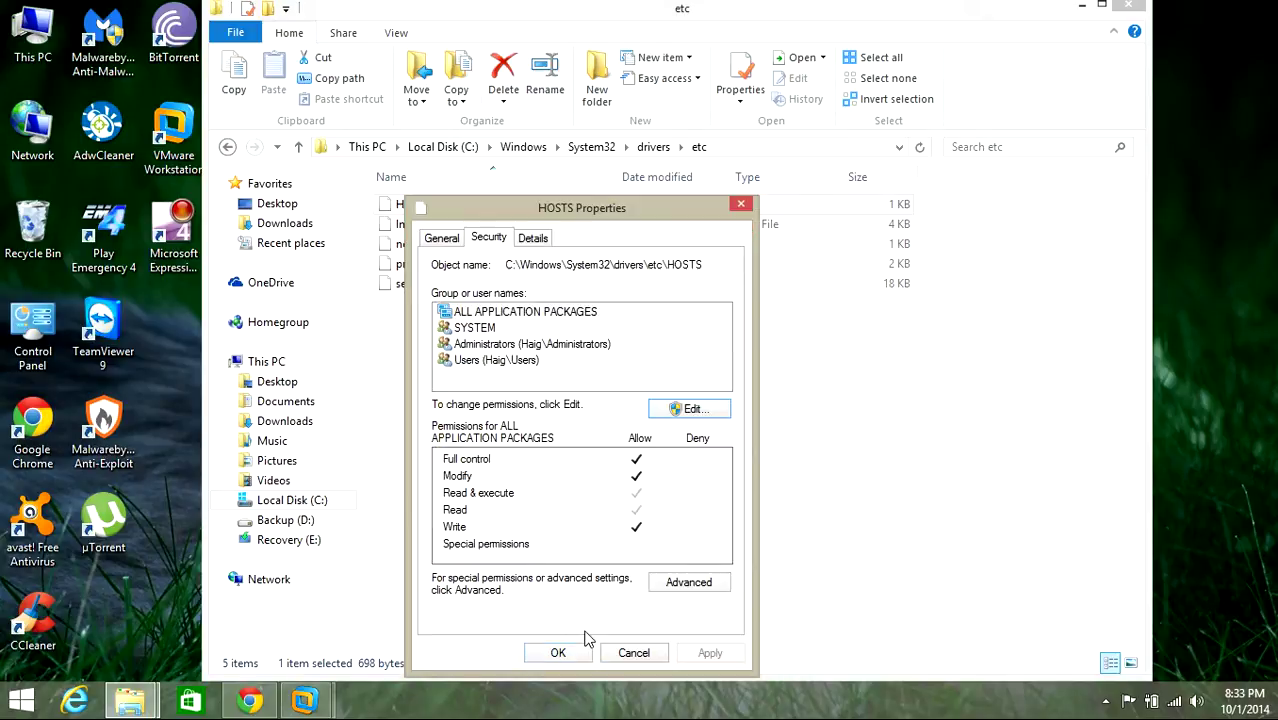
click(572, 652)
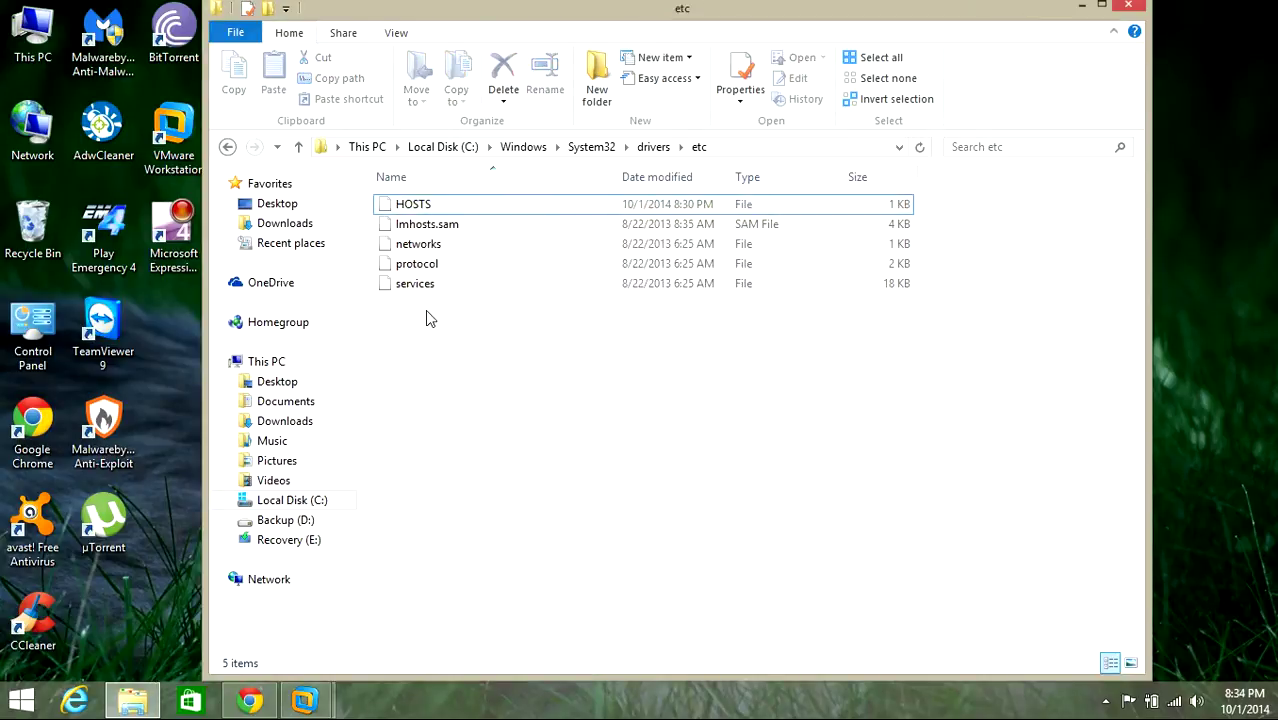
Delete the HOSTS file and minimize Explorer to show the desktop.
right_click(417, 205)
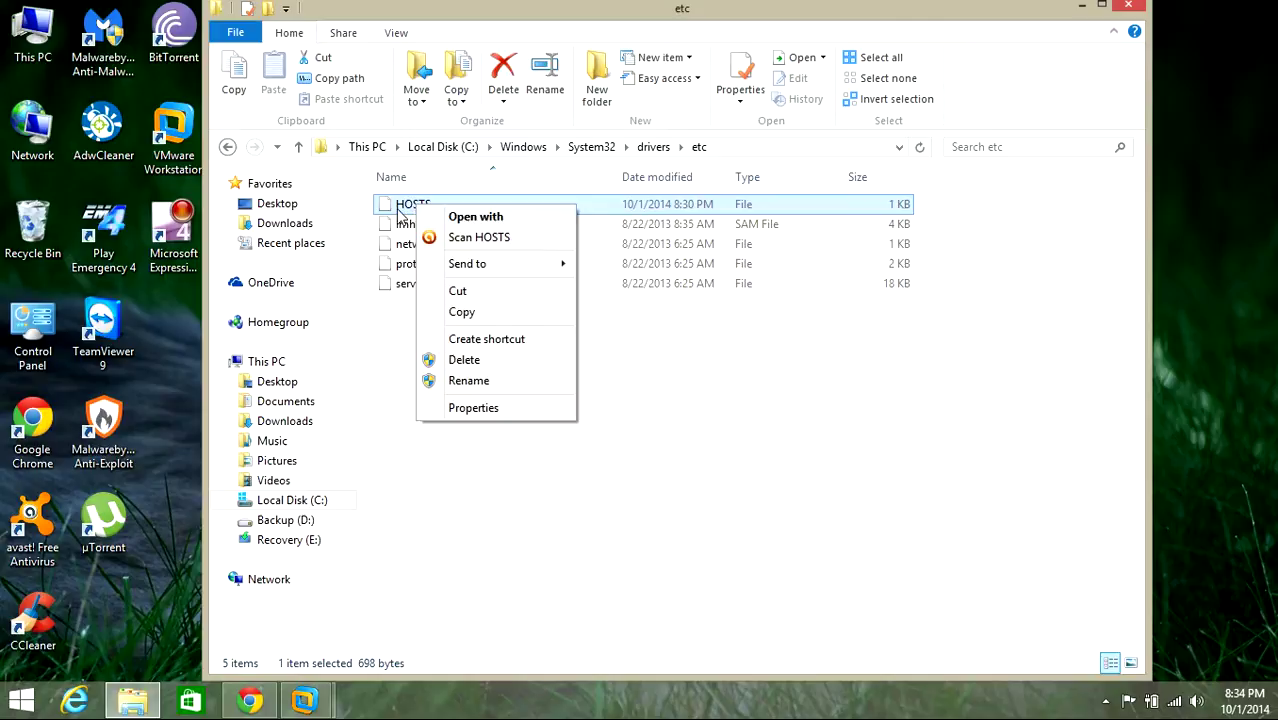
click(468, 360)
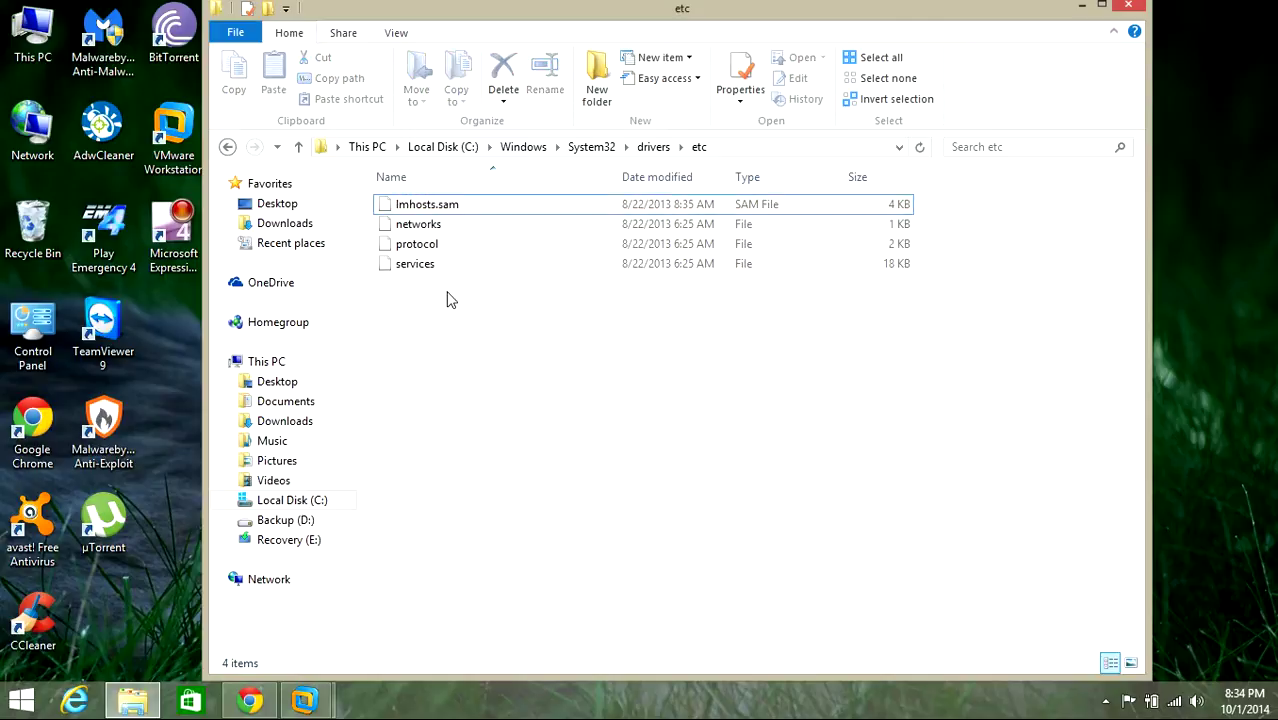
click(1082, 5)
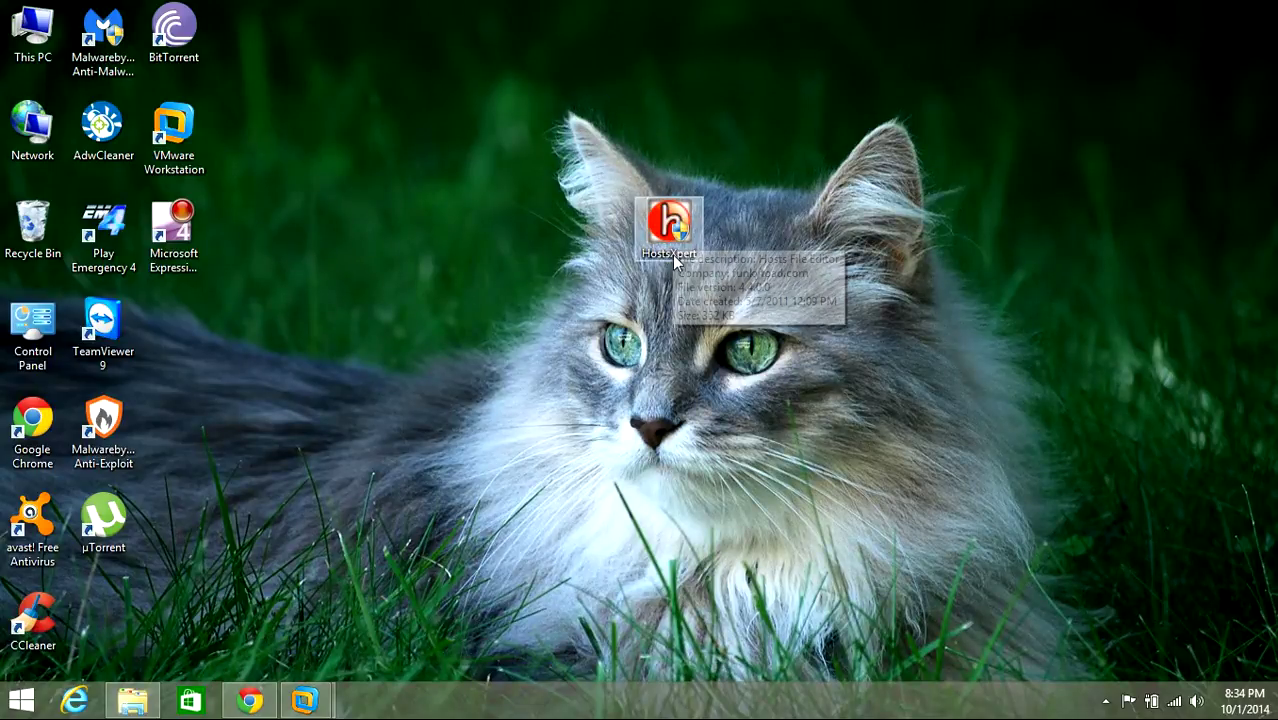
Launch HostsXpert, create the missing HOSTS file, and restore the Microsoft default hosts file.
double_click(676, 222)
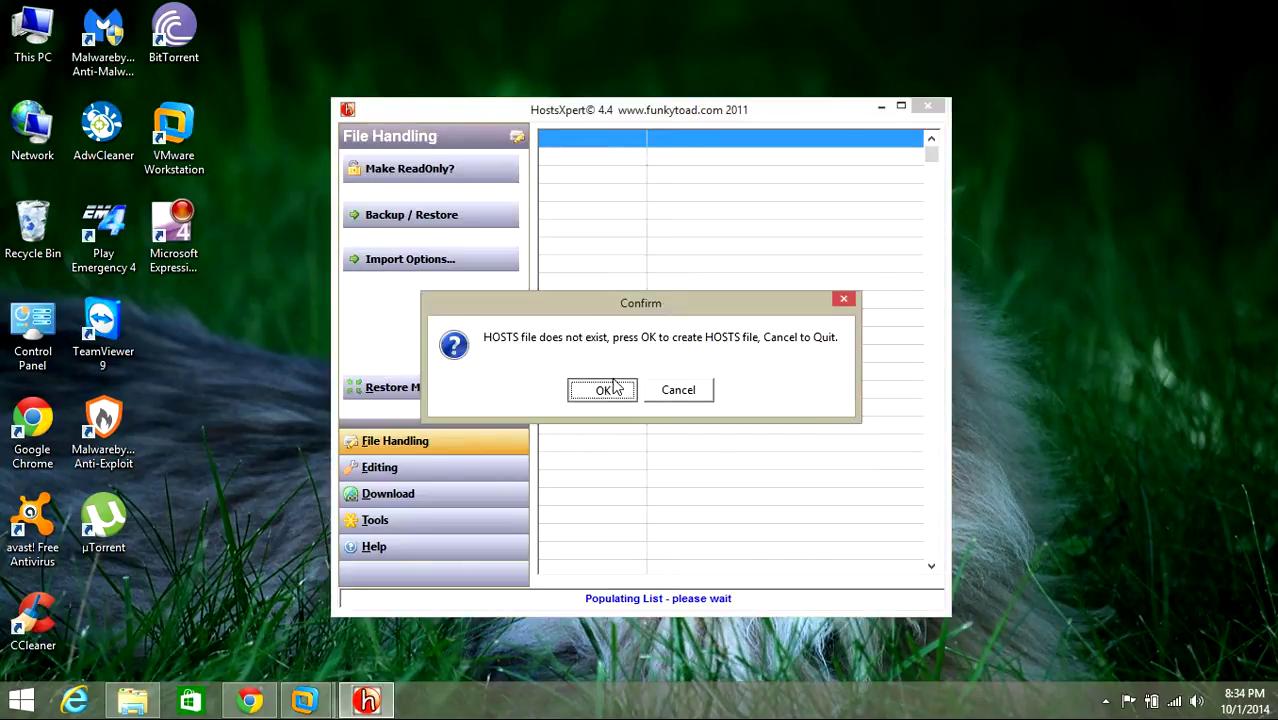
click(603, 387)
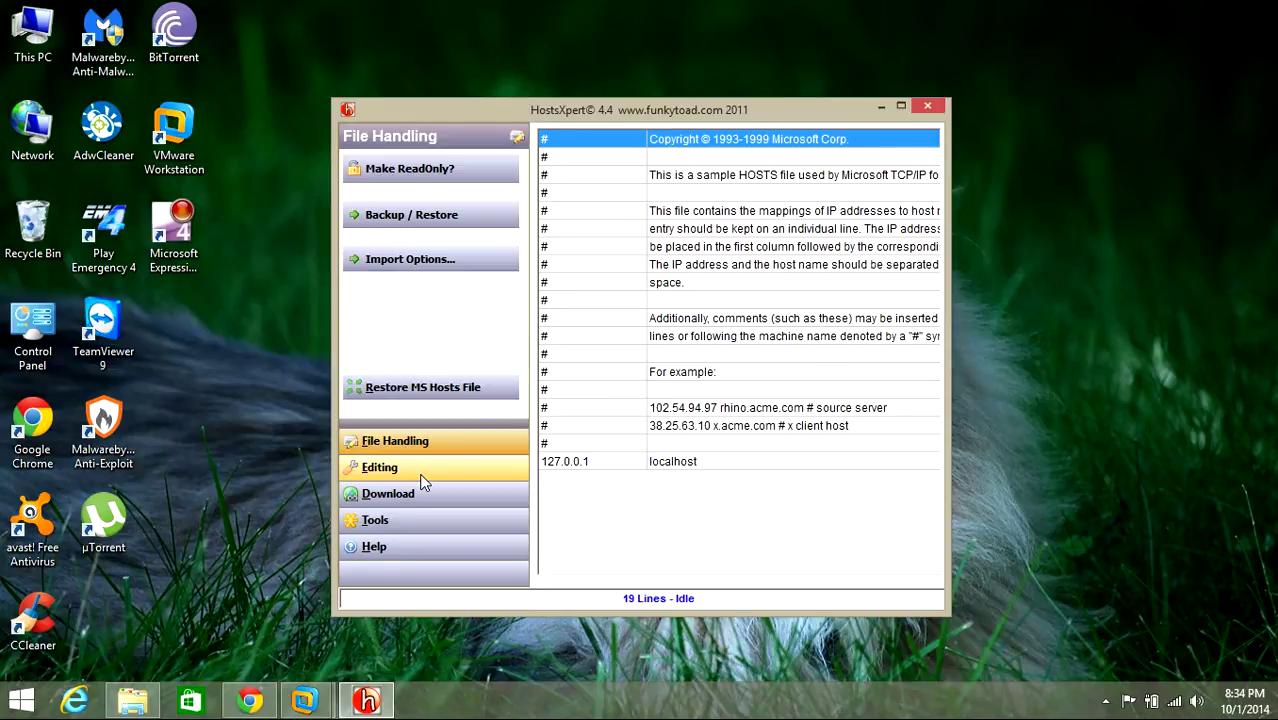
click(425, 390)
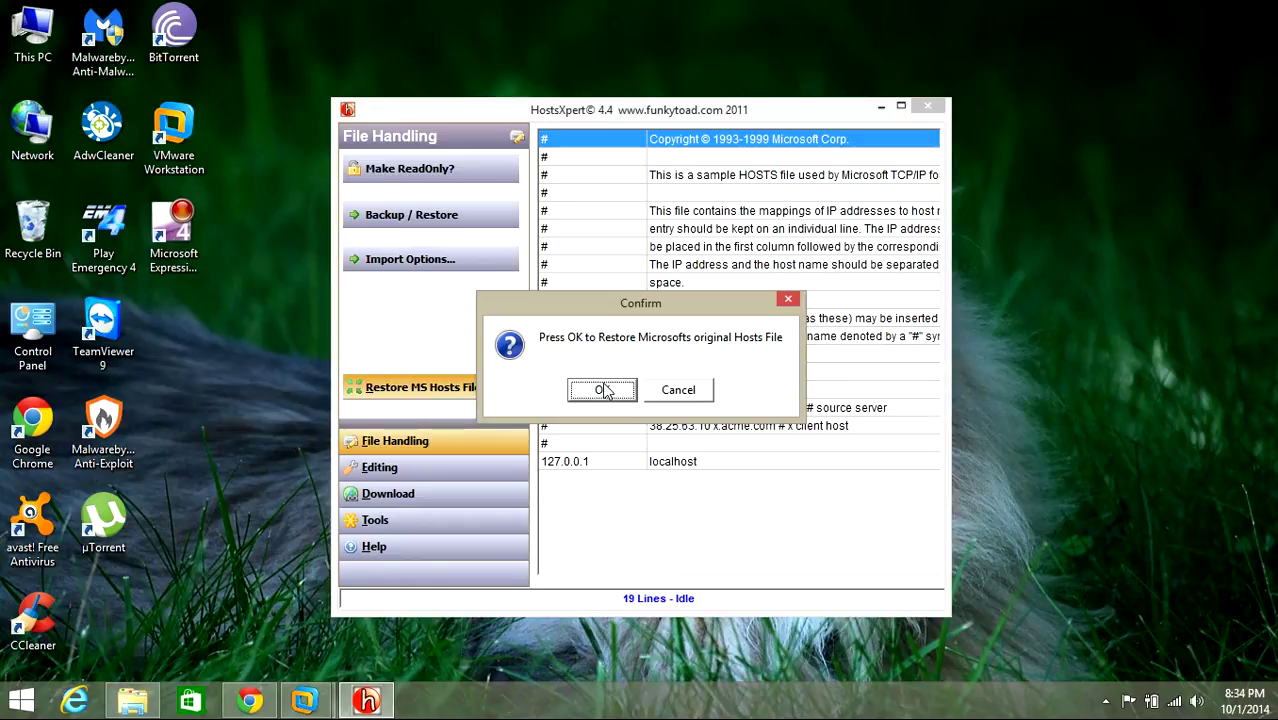
click(604, 390)
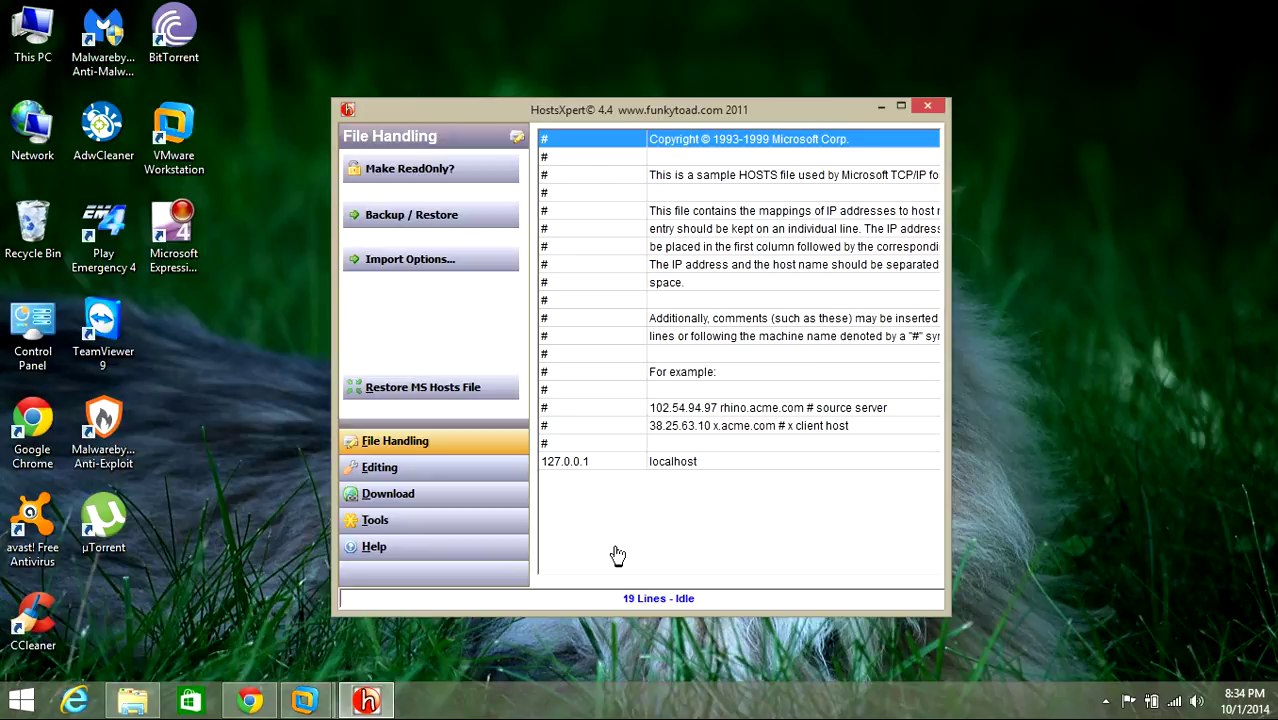
click(432, 390)
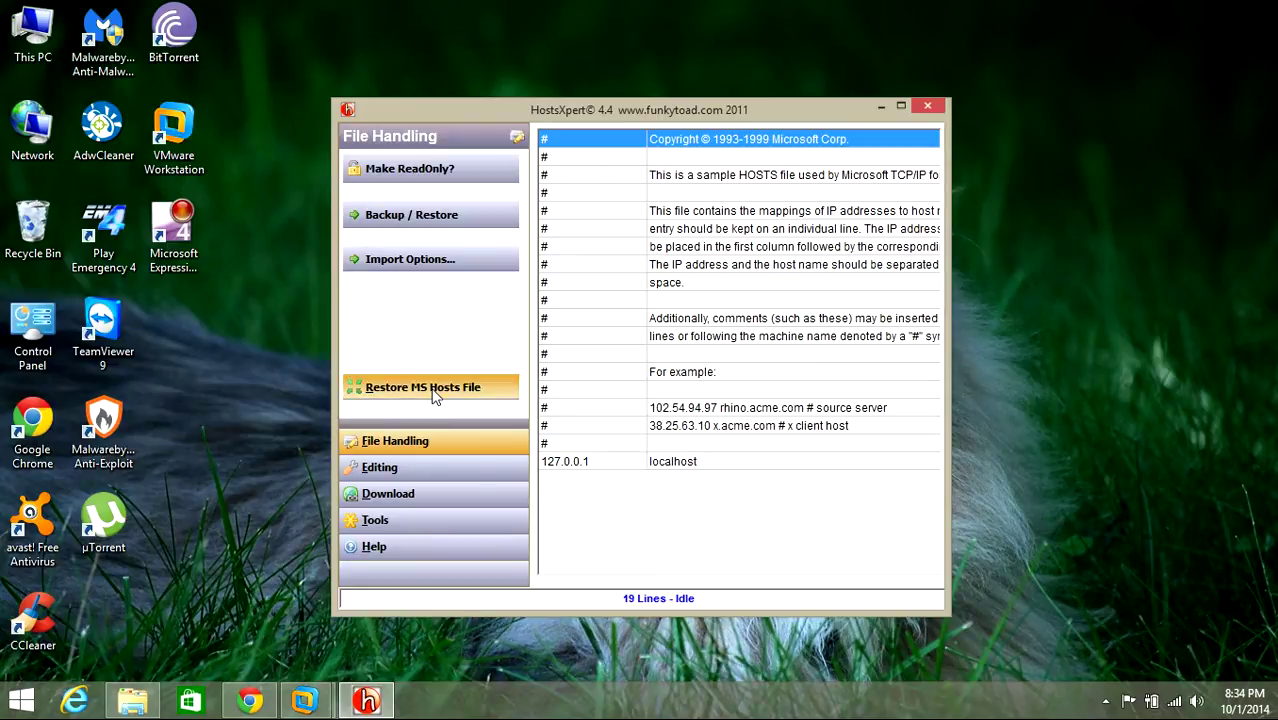
click(603, 389)
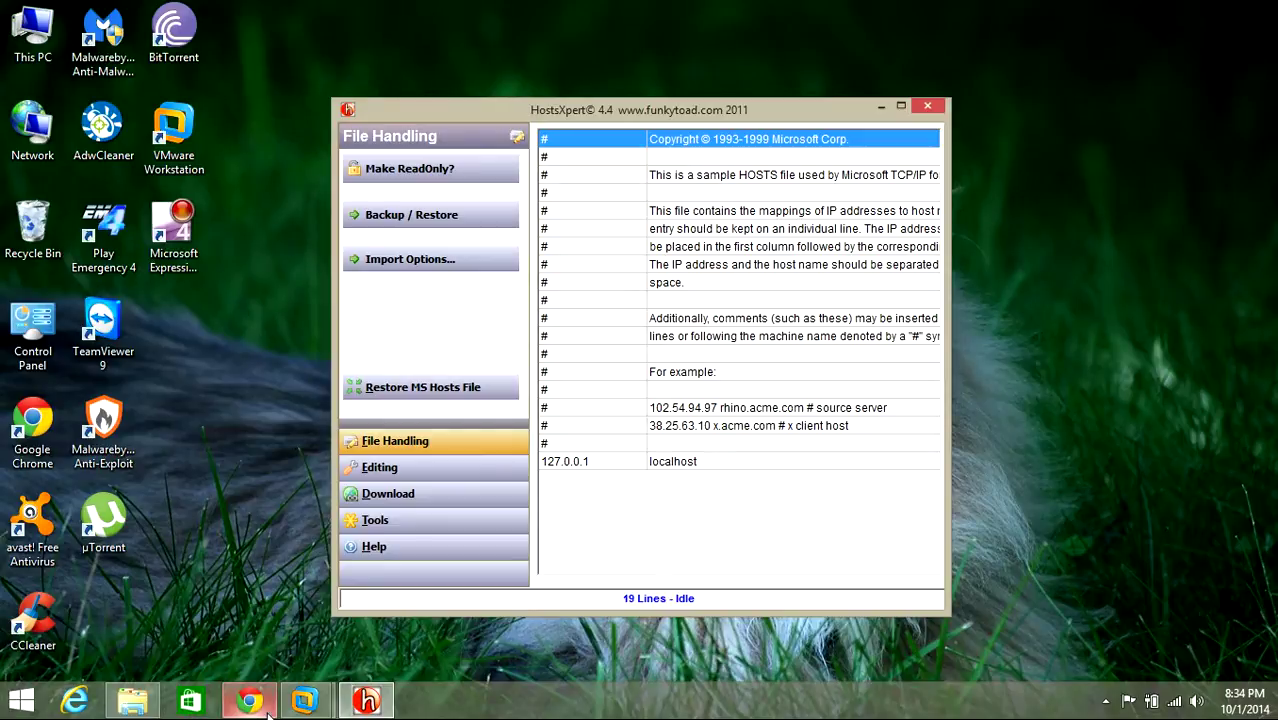
Open the recreated HOSTS file from the etc folder in Notepad to check its default contents.
click(139, 701)
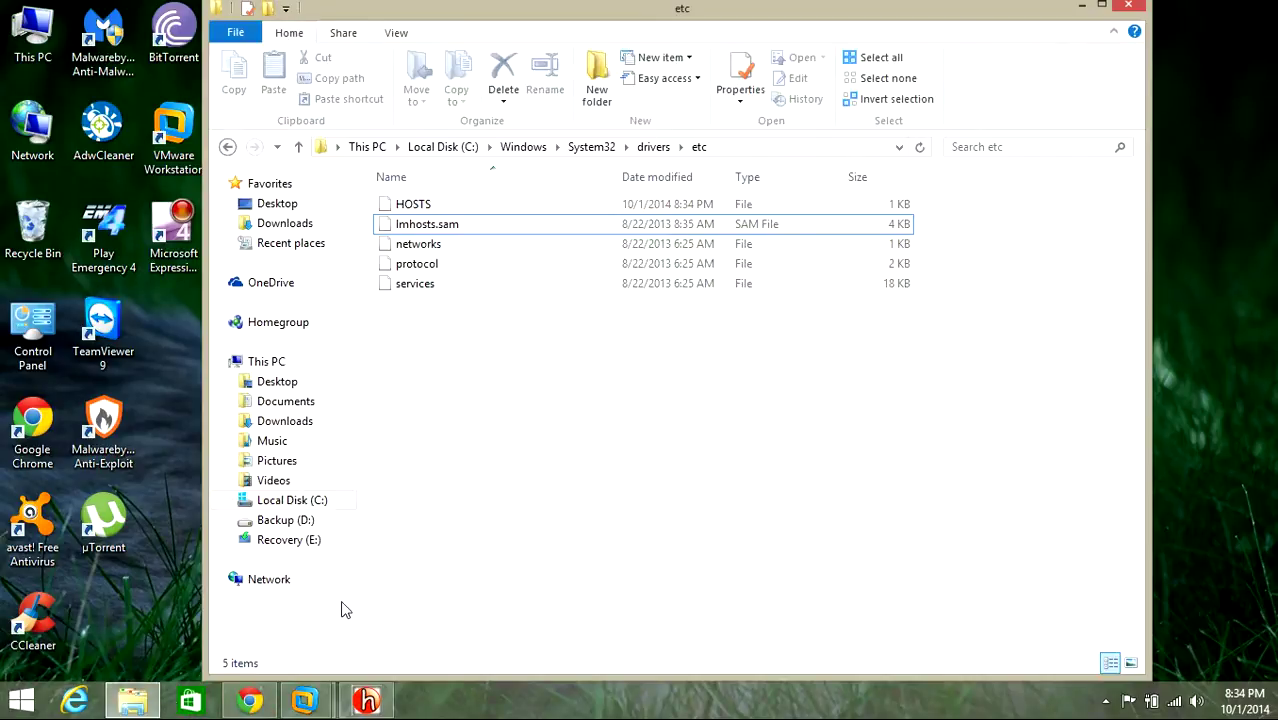
click(410, 207)
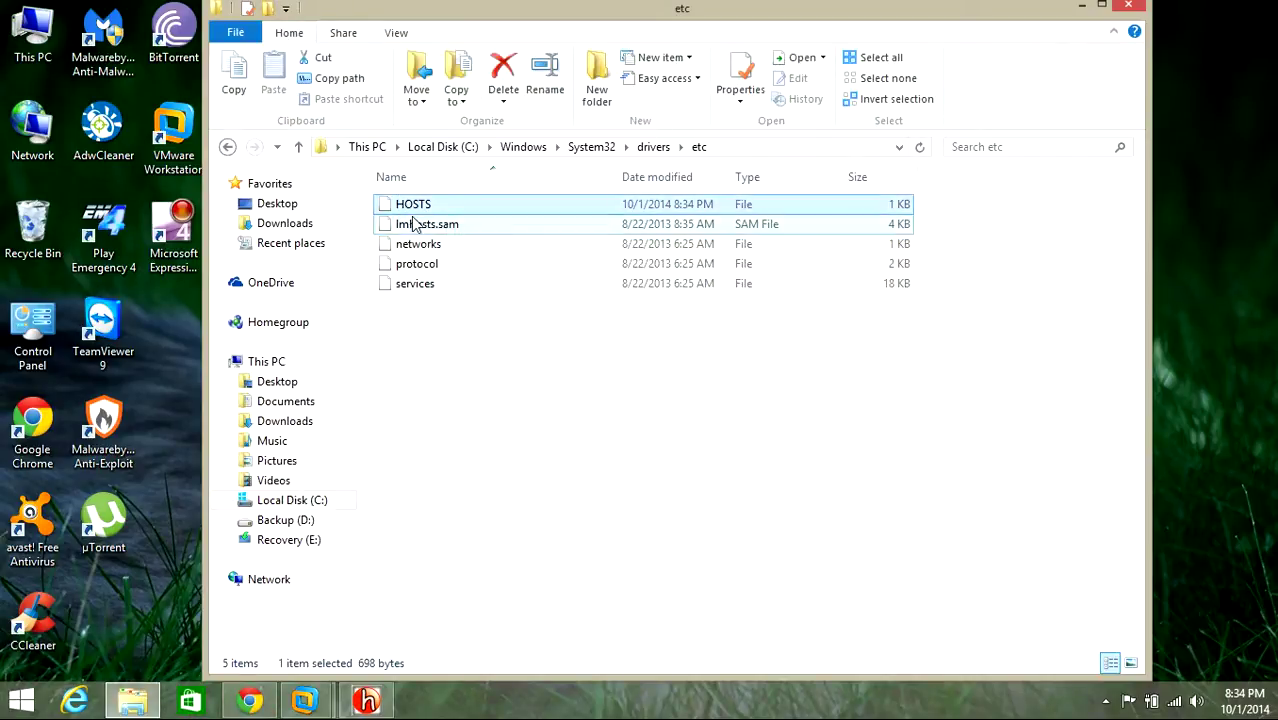
right_click(422, 212)
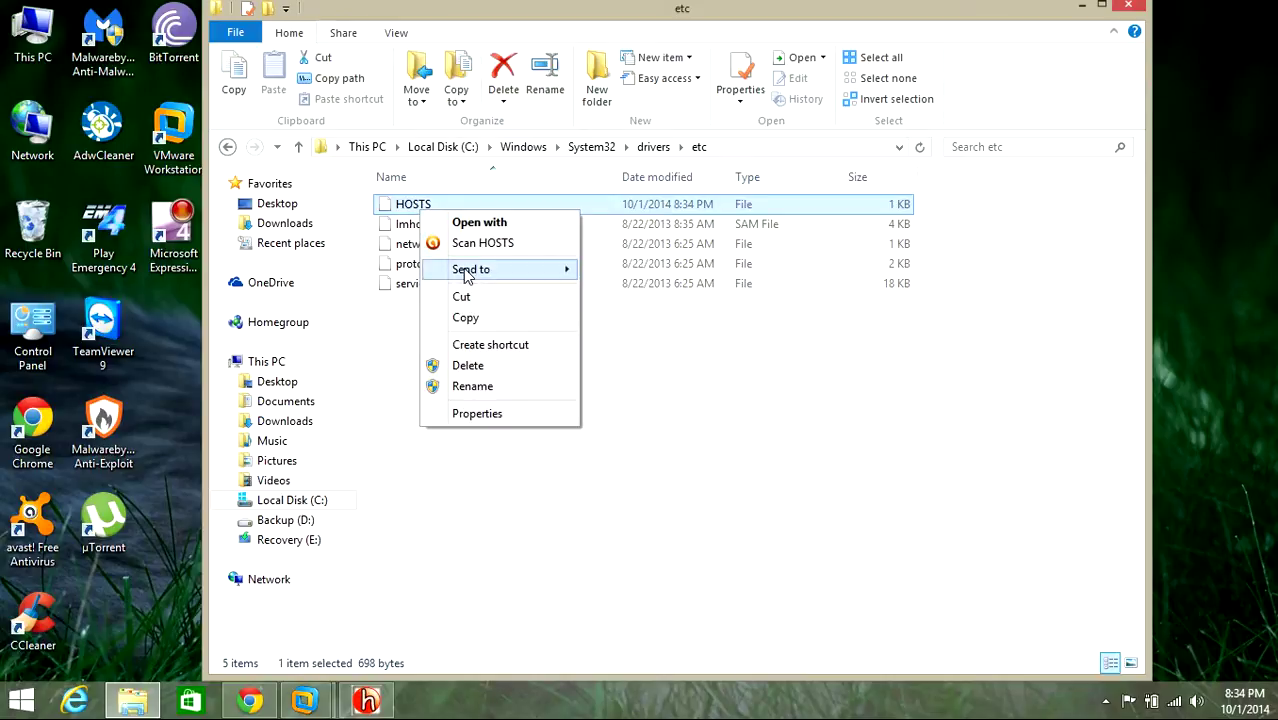
click(485, 227)
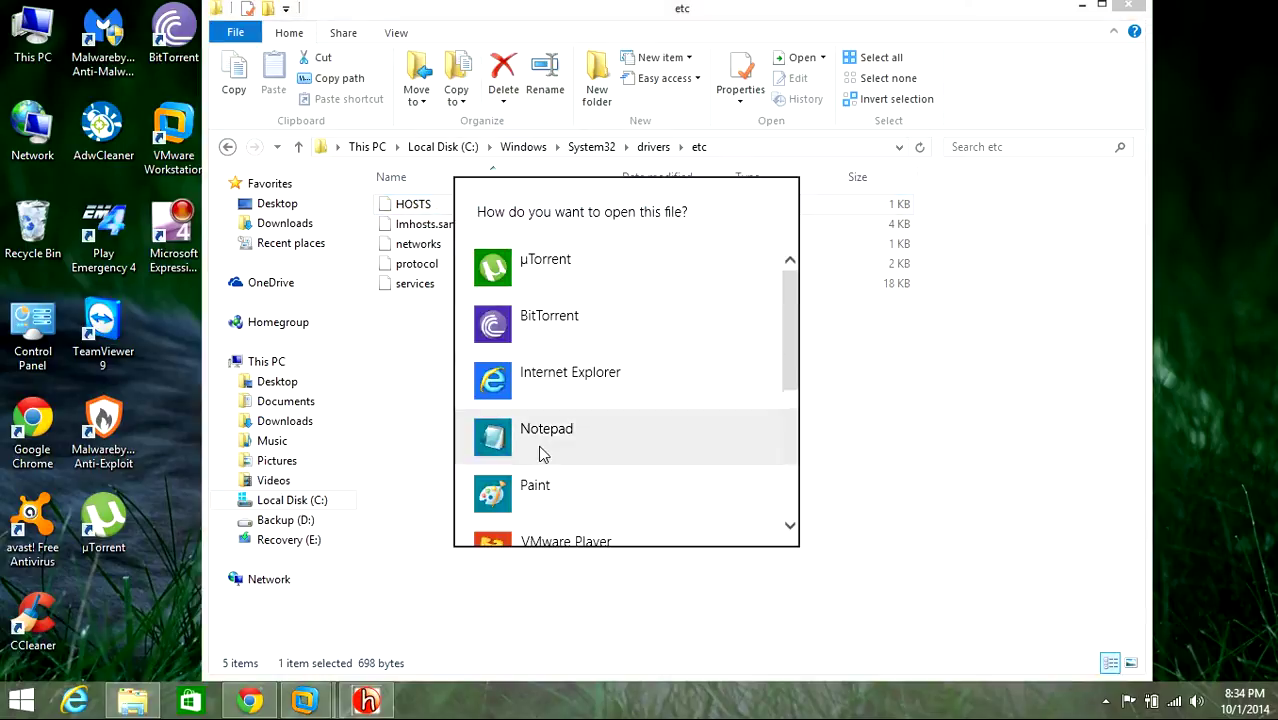
click(540, 440)
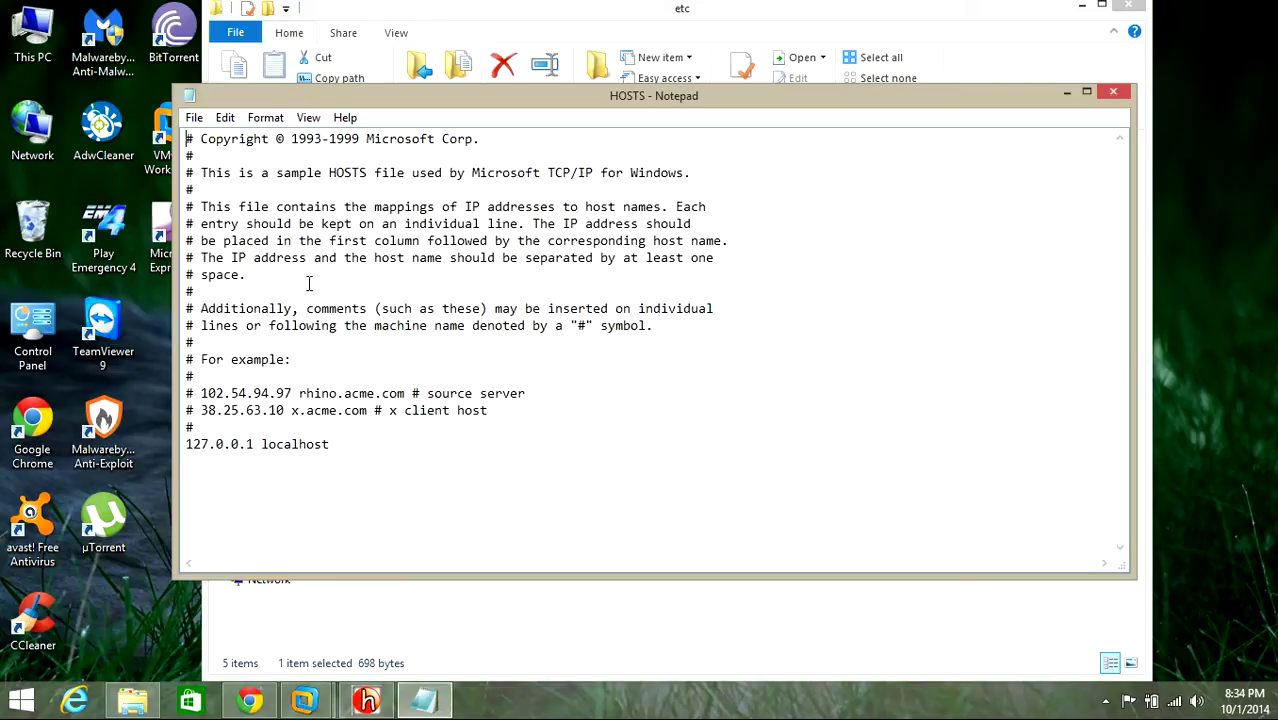
Close Notepad and the maximized etc folder window, leaving HostsXpert visible.
click(1116, 93)
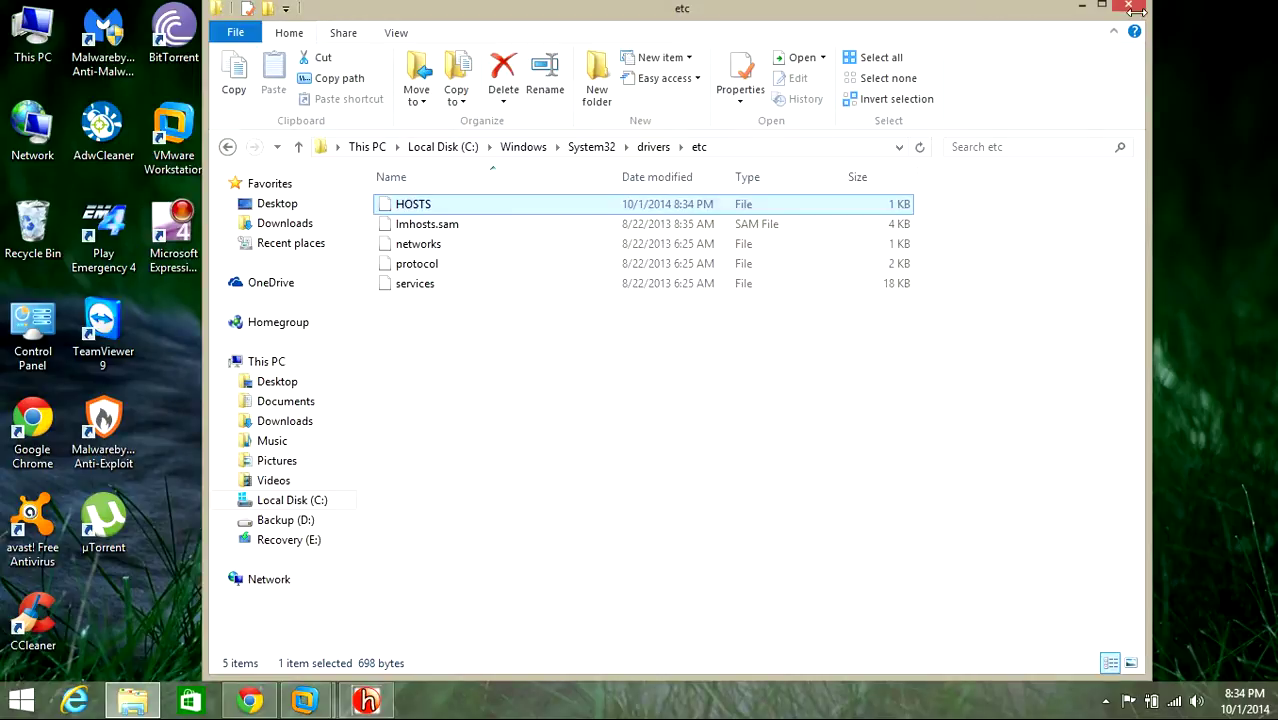
click(1106, 8)
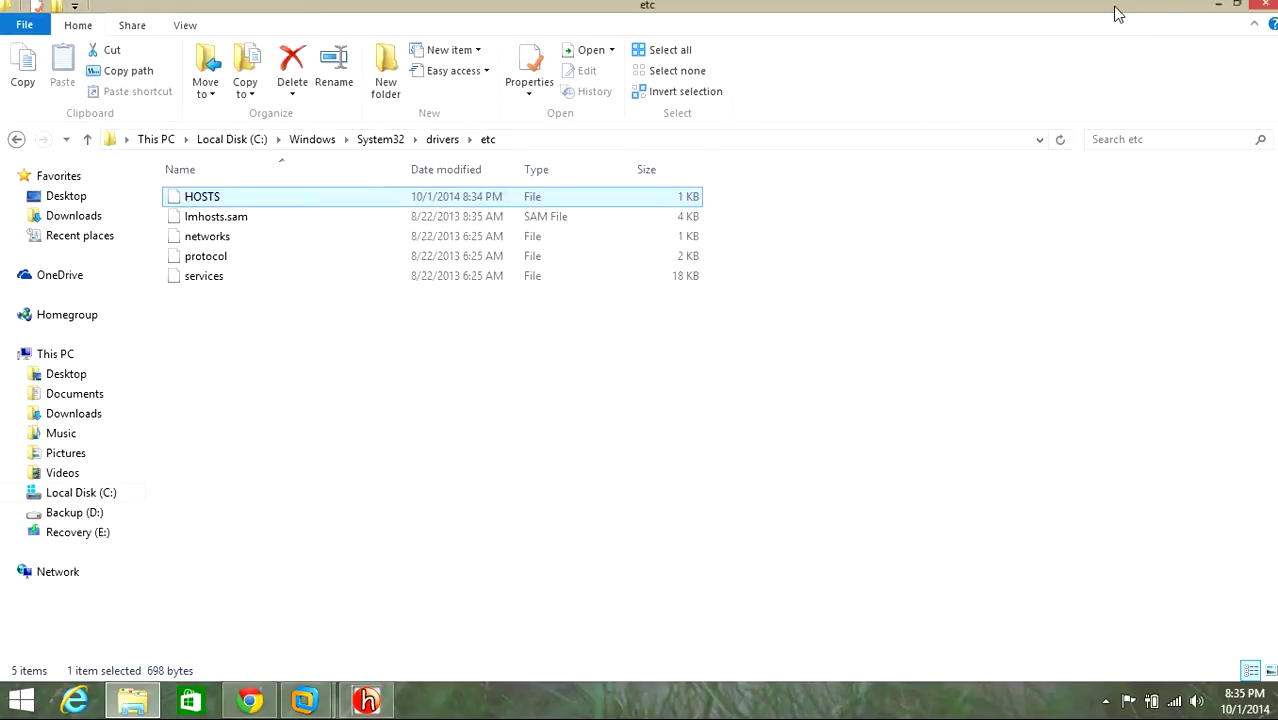
click(1265, 8)
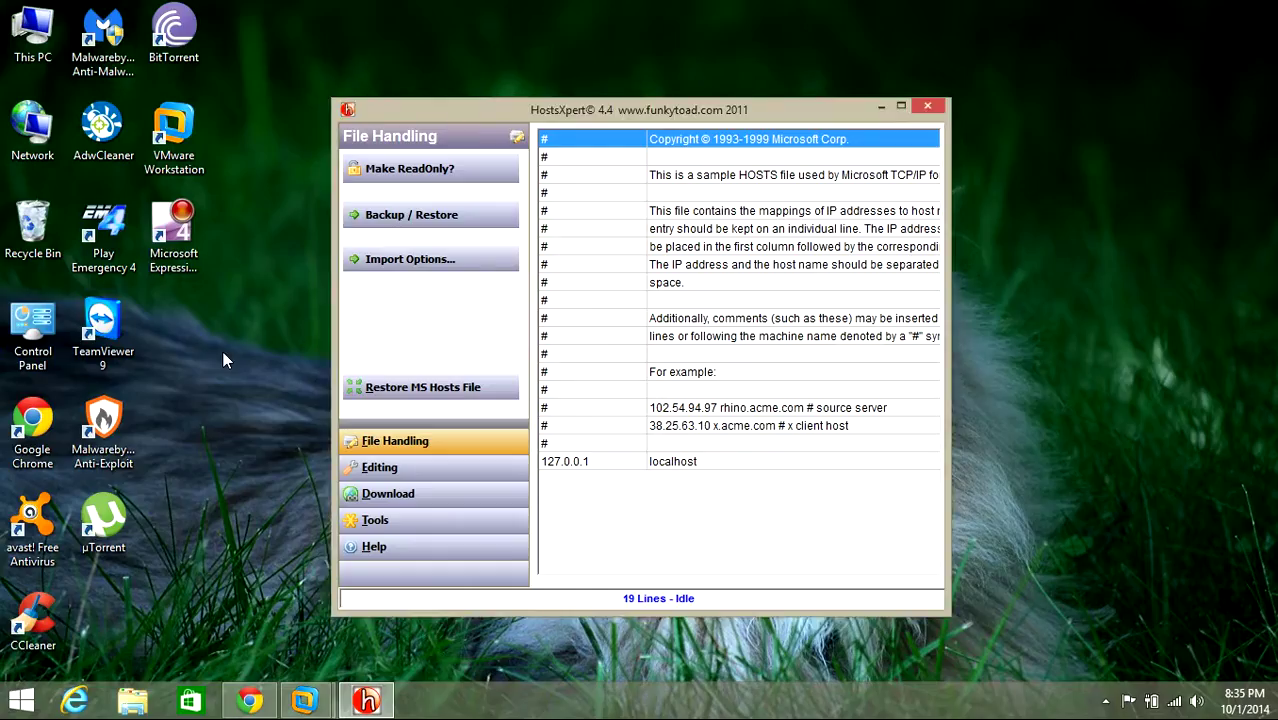